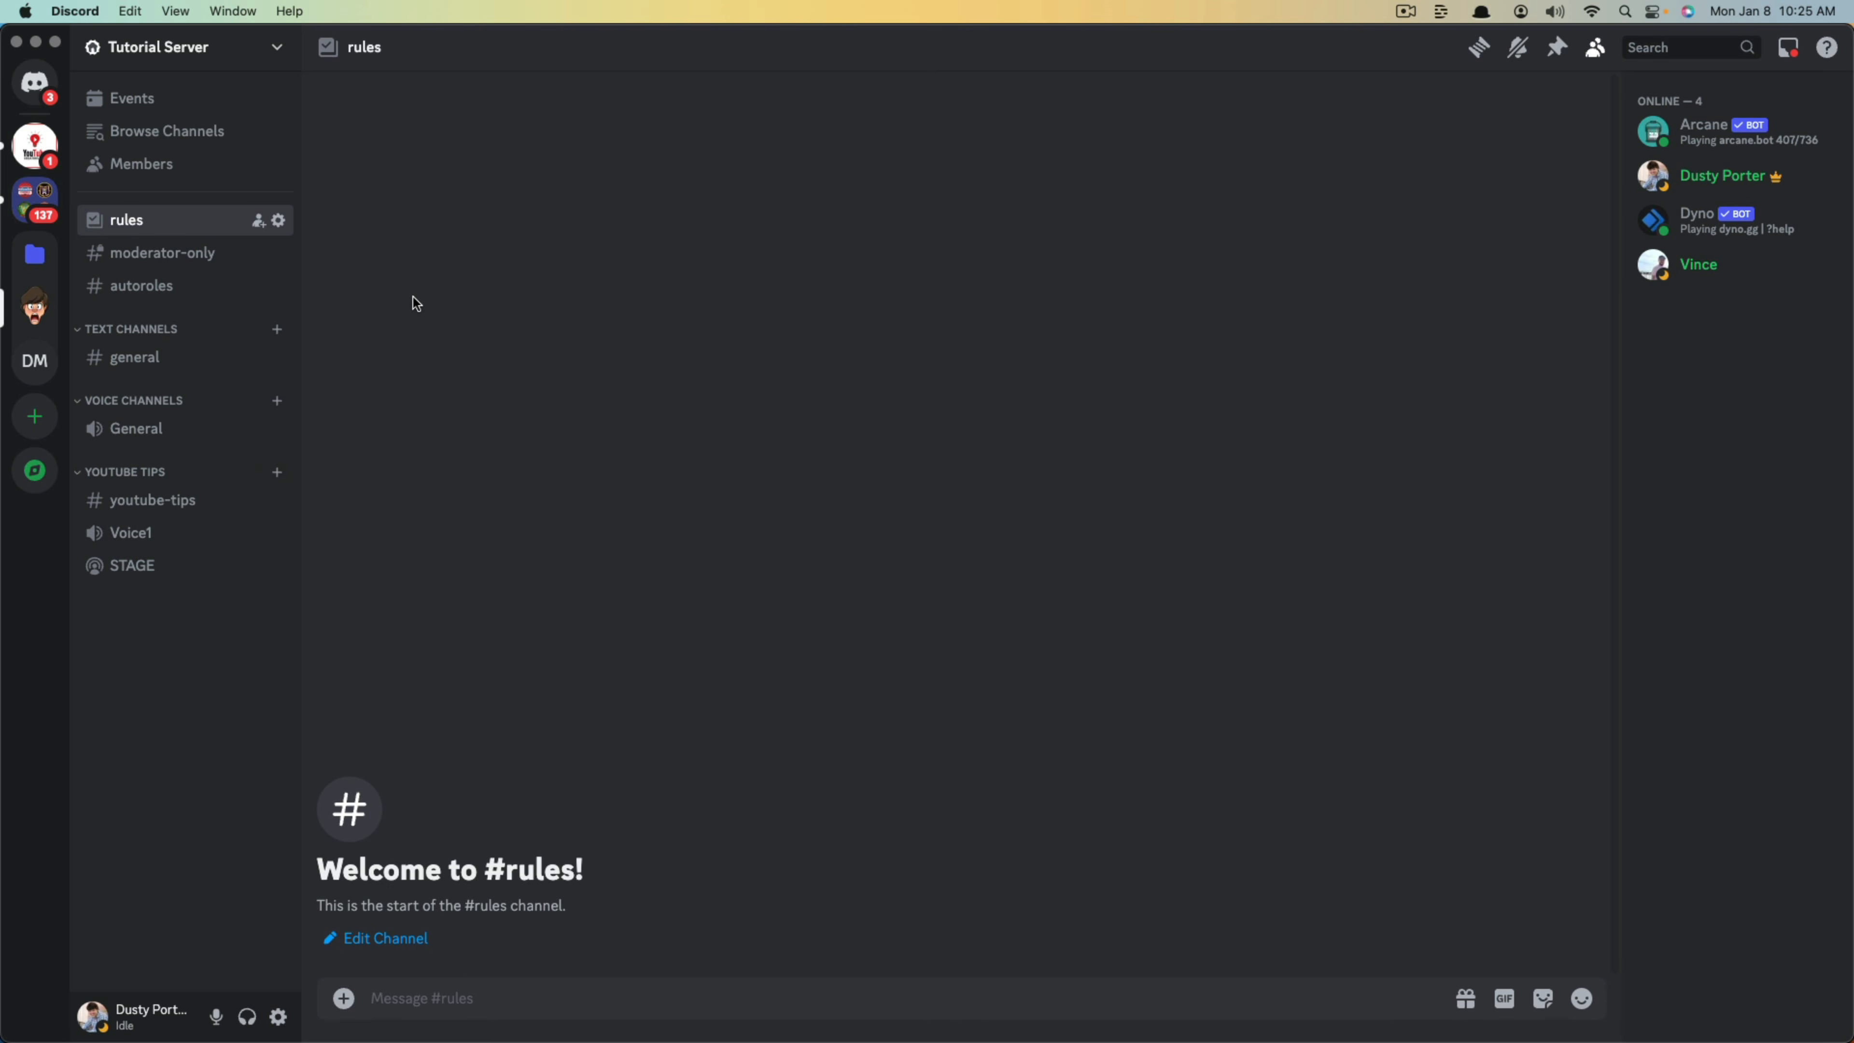
- Create a new role named AutoAssign in the settings of Tutorial Server
left_click(285, 64)
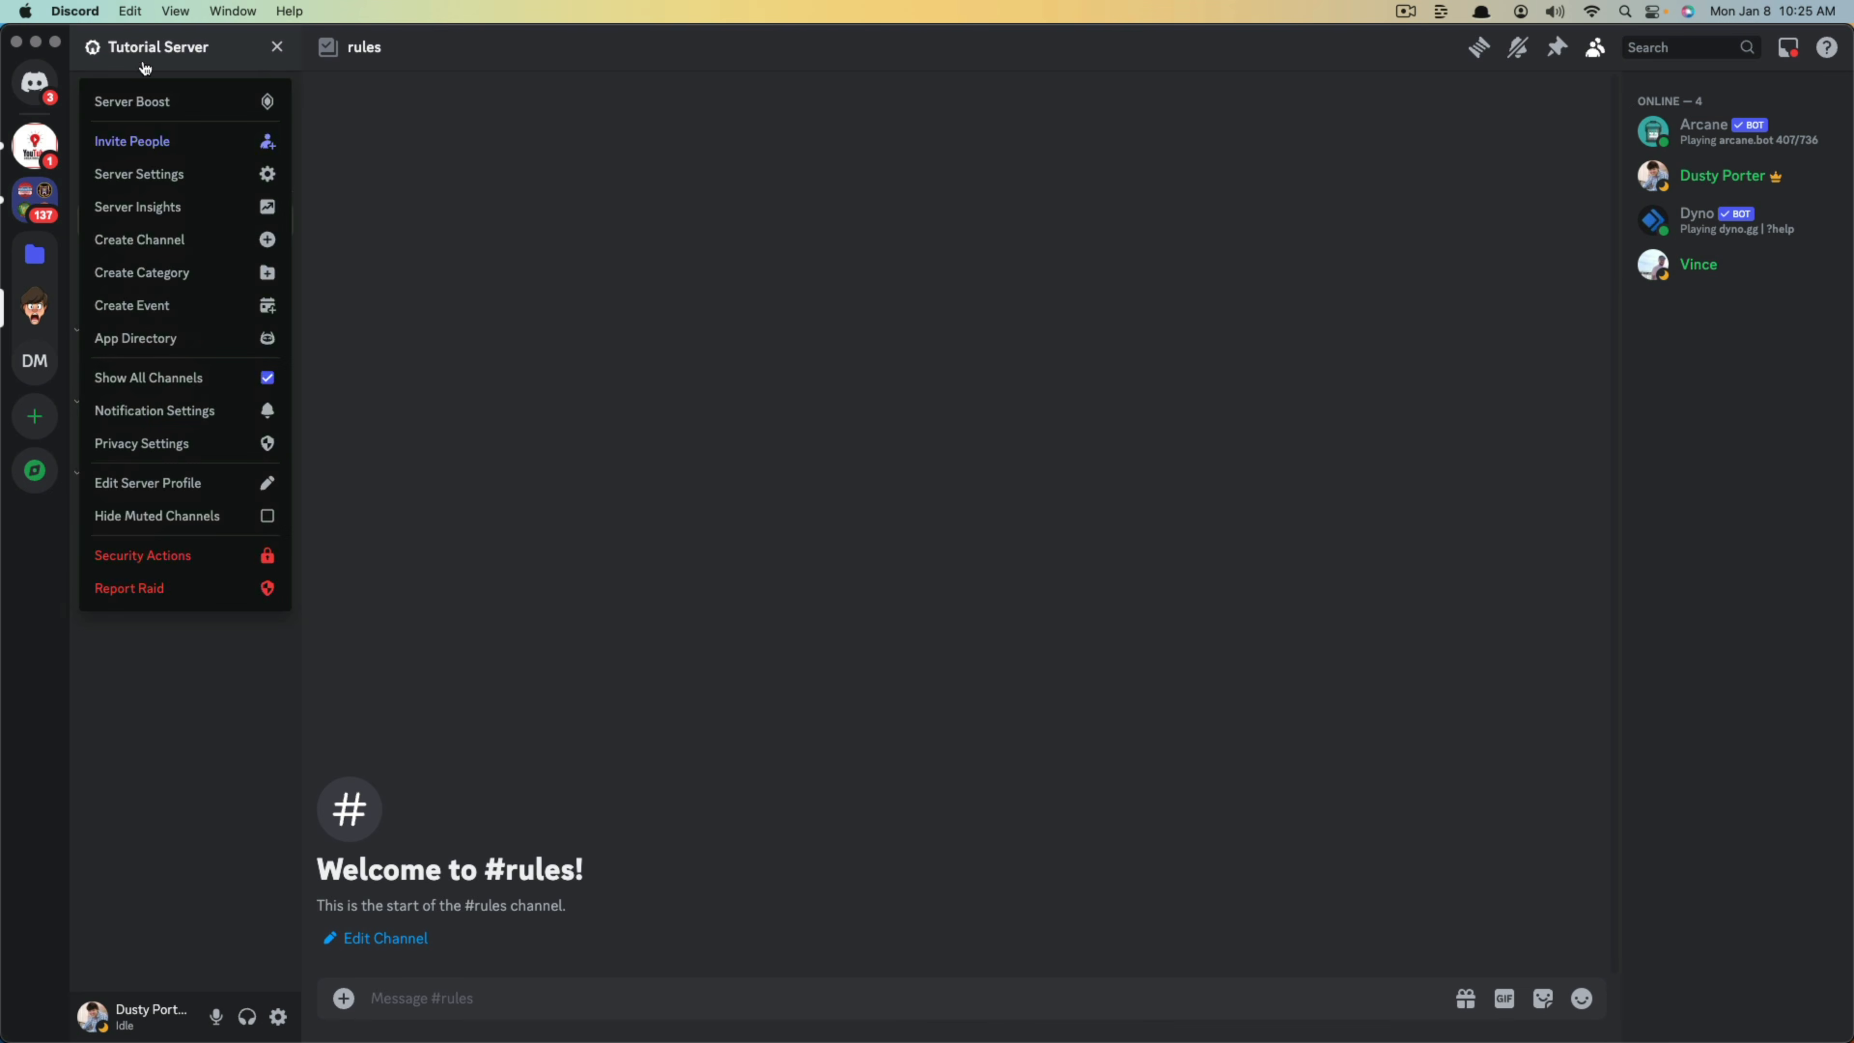
left_click(162, 173)
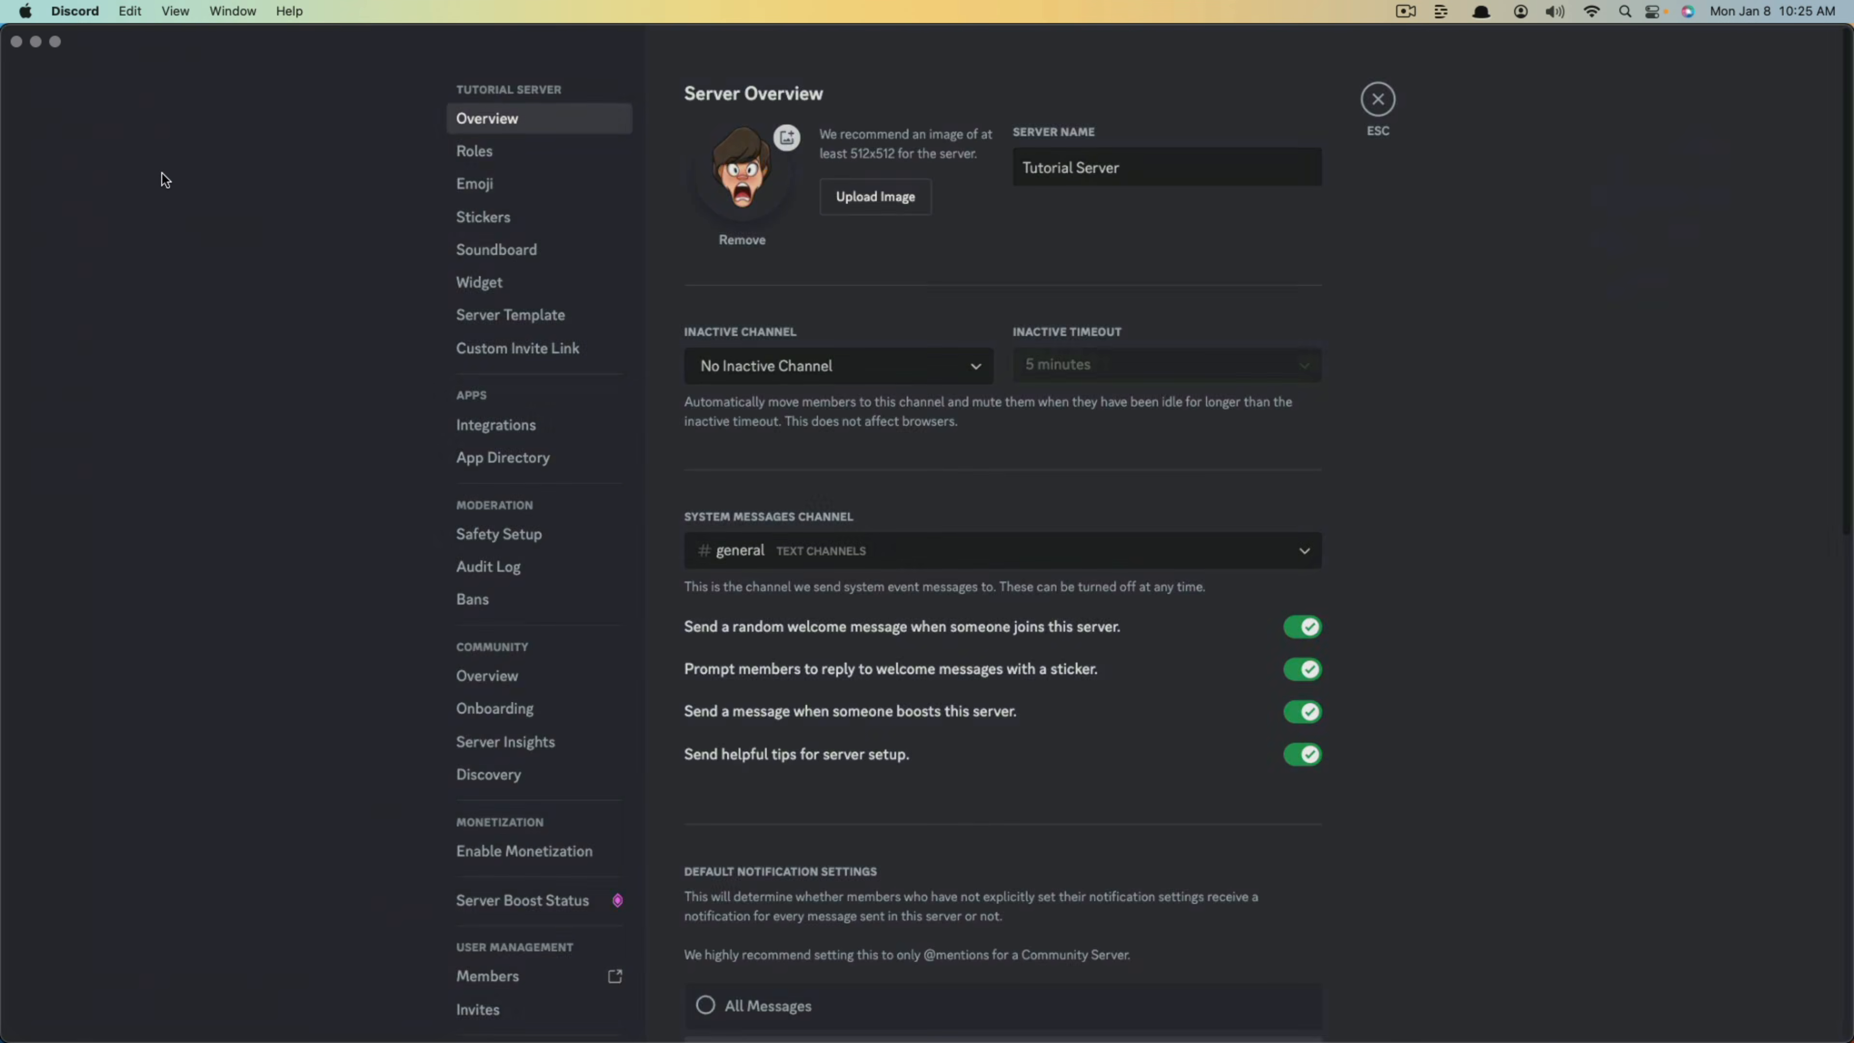
left_click(488, 155)
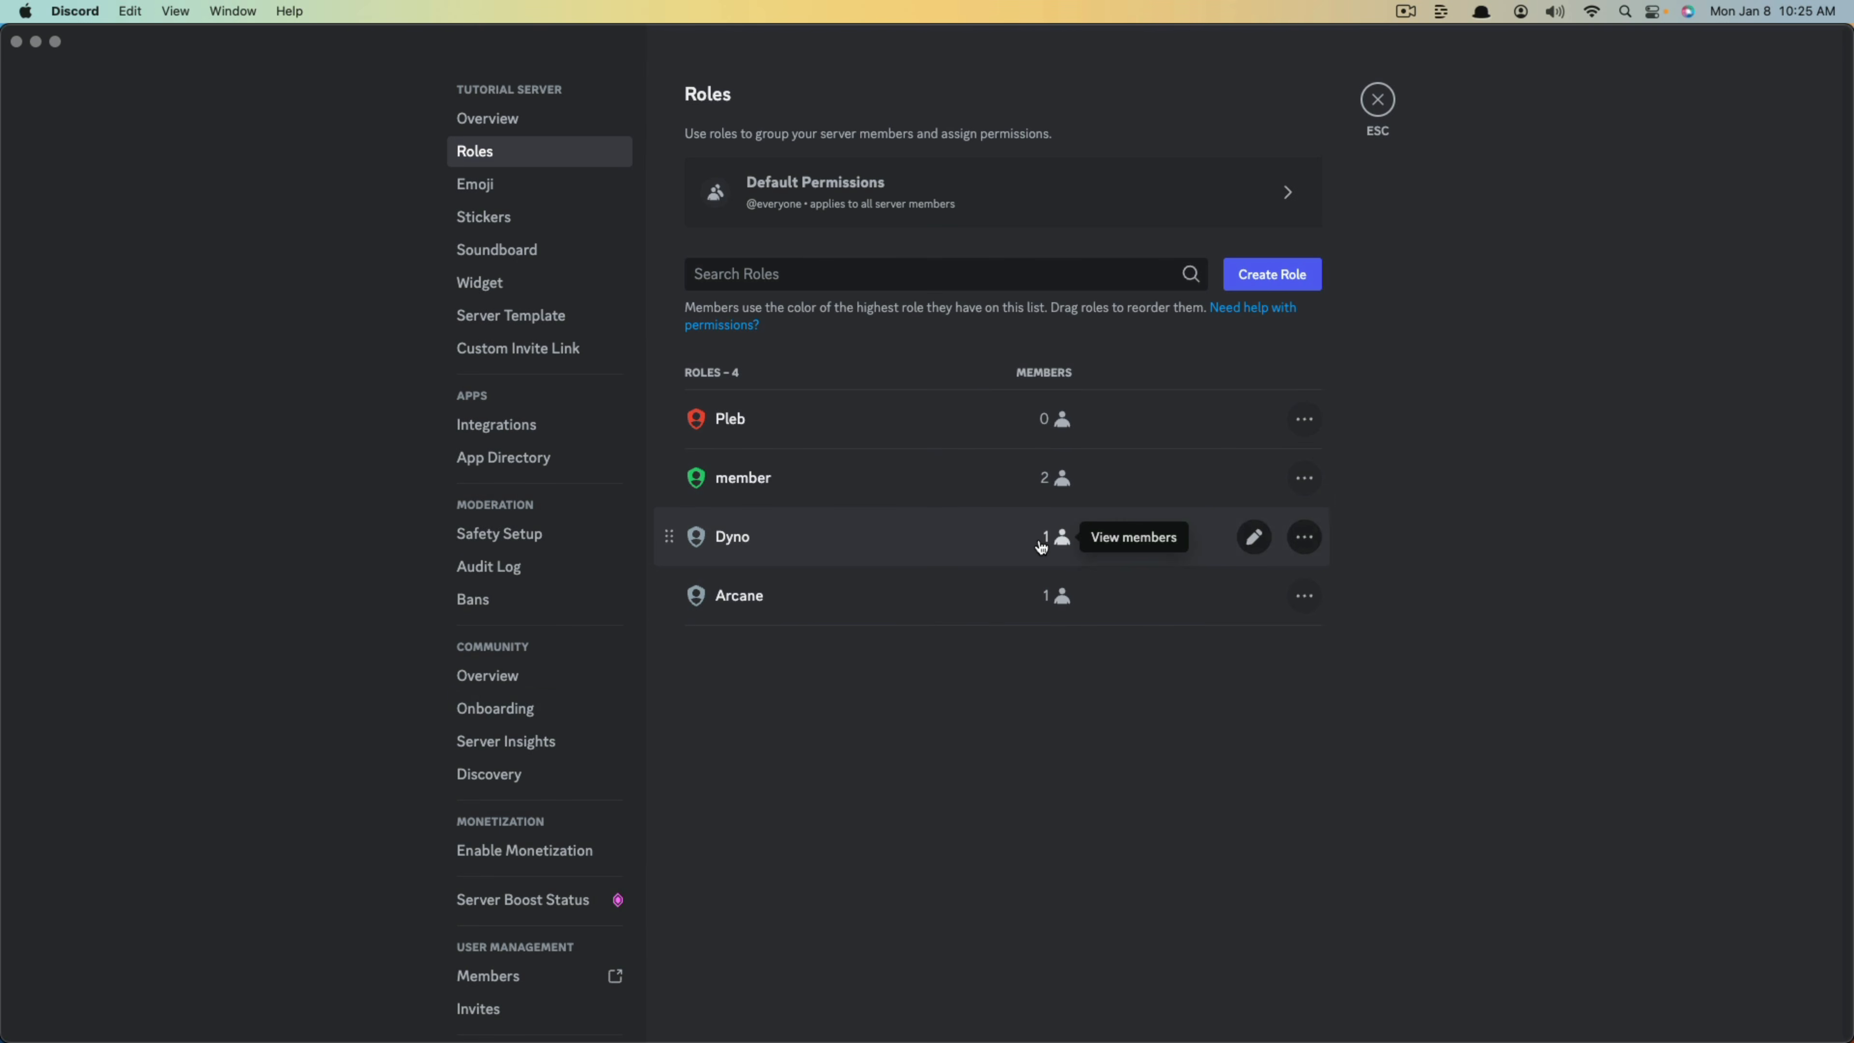
left_click(1271, 275)
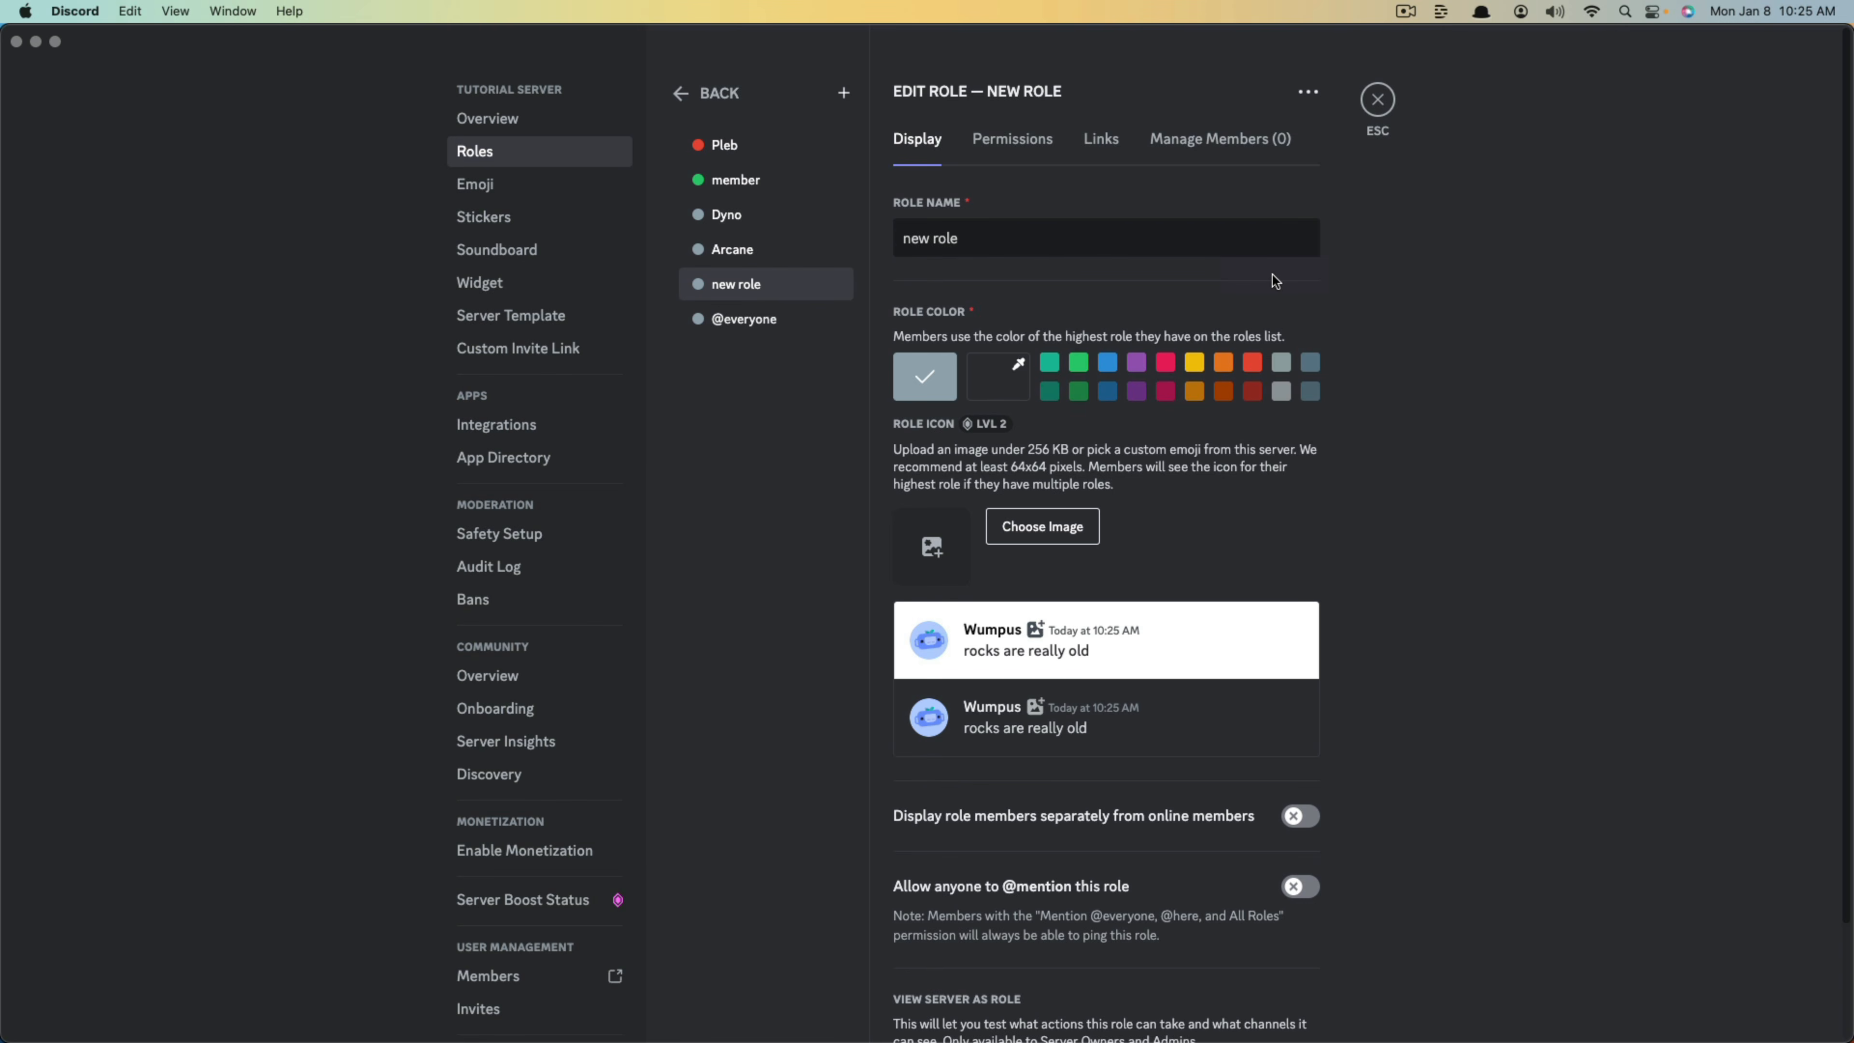
double_click(1046, 241)
triple_click(1045, 241)
type("AutoAssign")
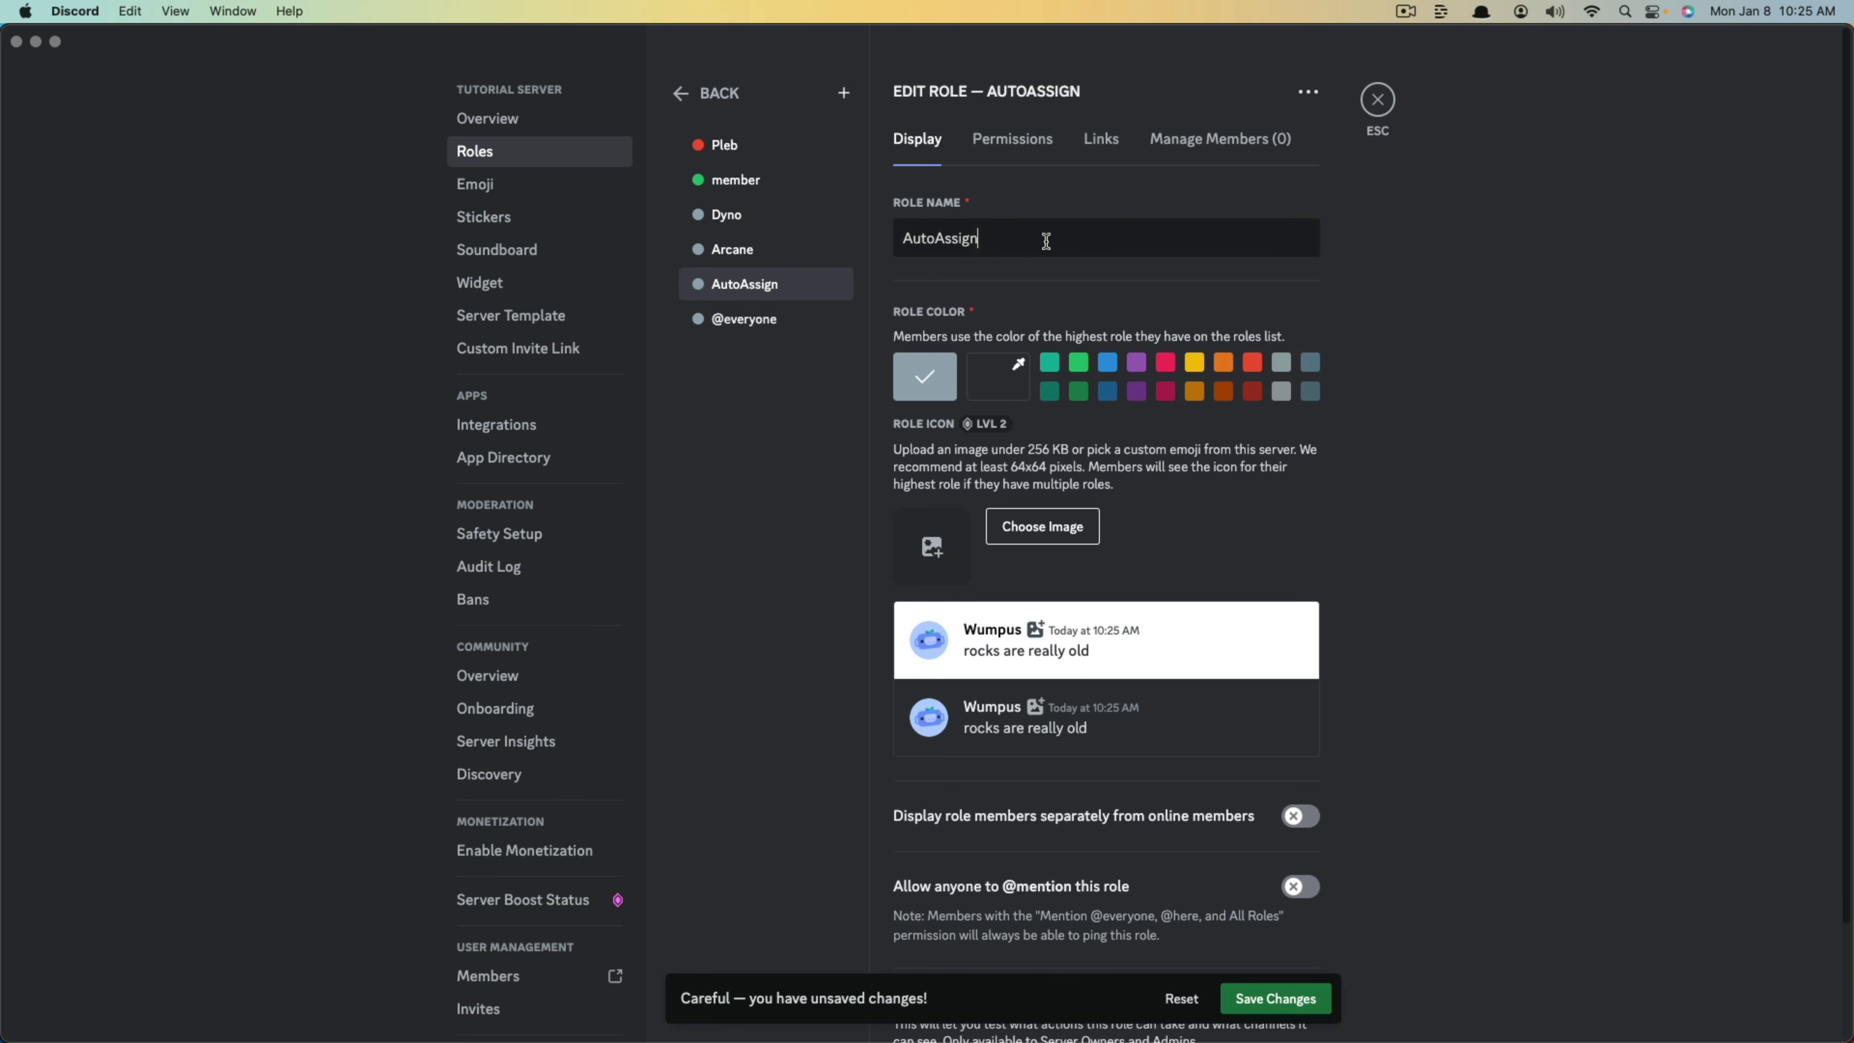
- Give the AutoAssign role the pinkish-red preset color, save the changes, and close the server settings
left_click(1168, 364)
left_click(1274, 1009)
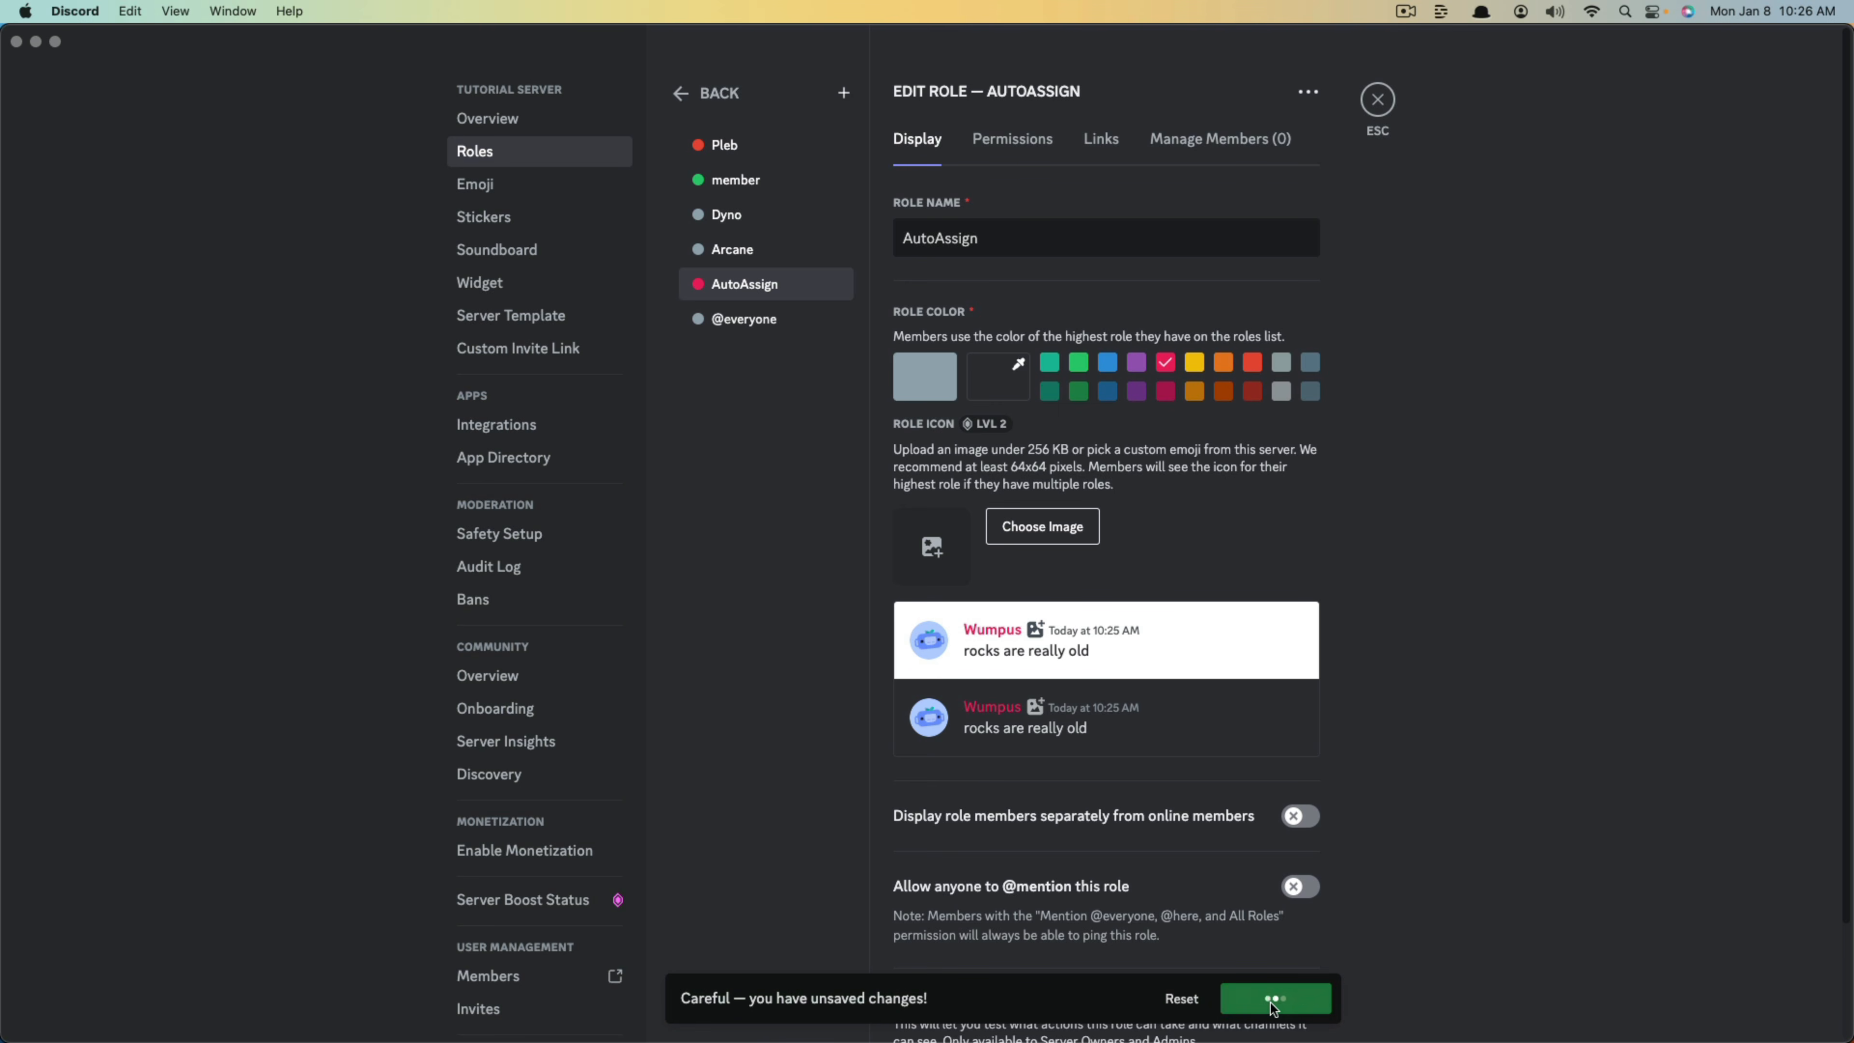
left_click(1378, 102)
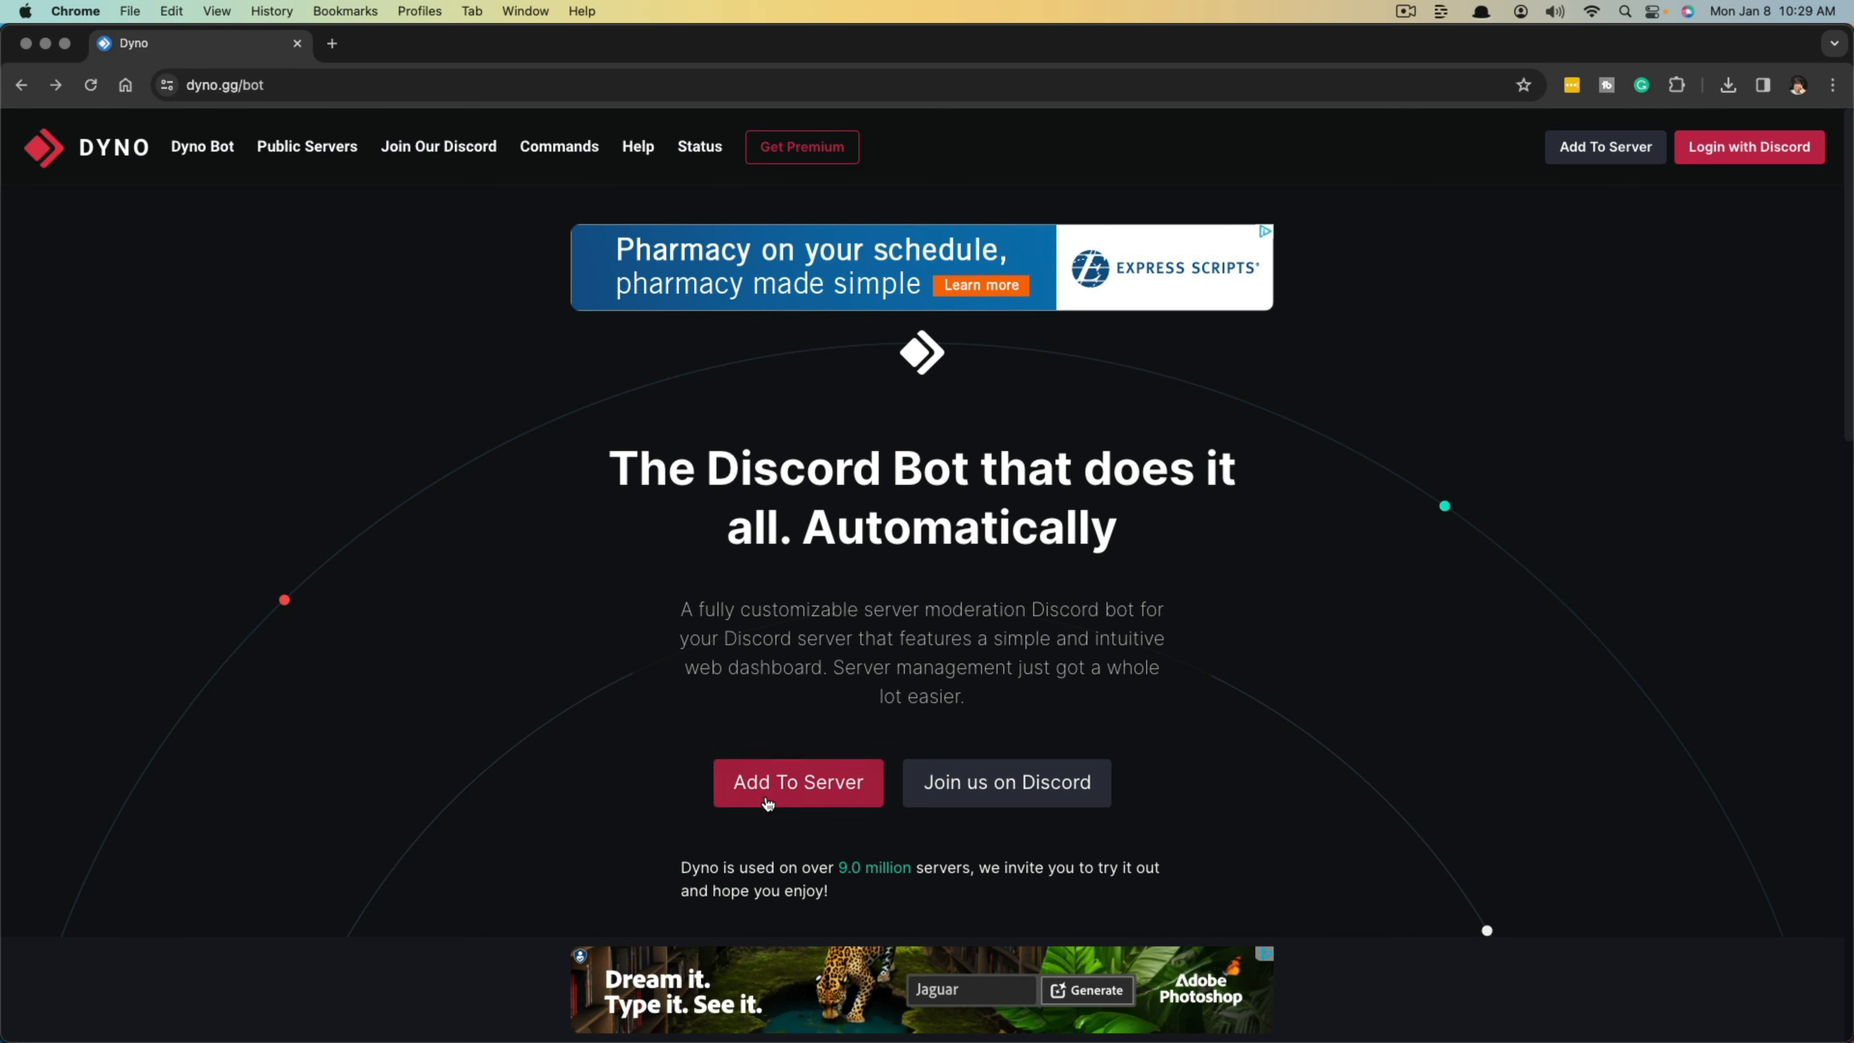
- On the Dyno website in Chrome, choose to add the bot to a server with the Free Plan
left_click(767, 797)
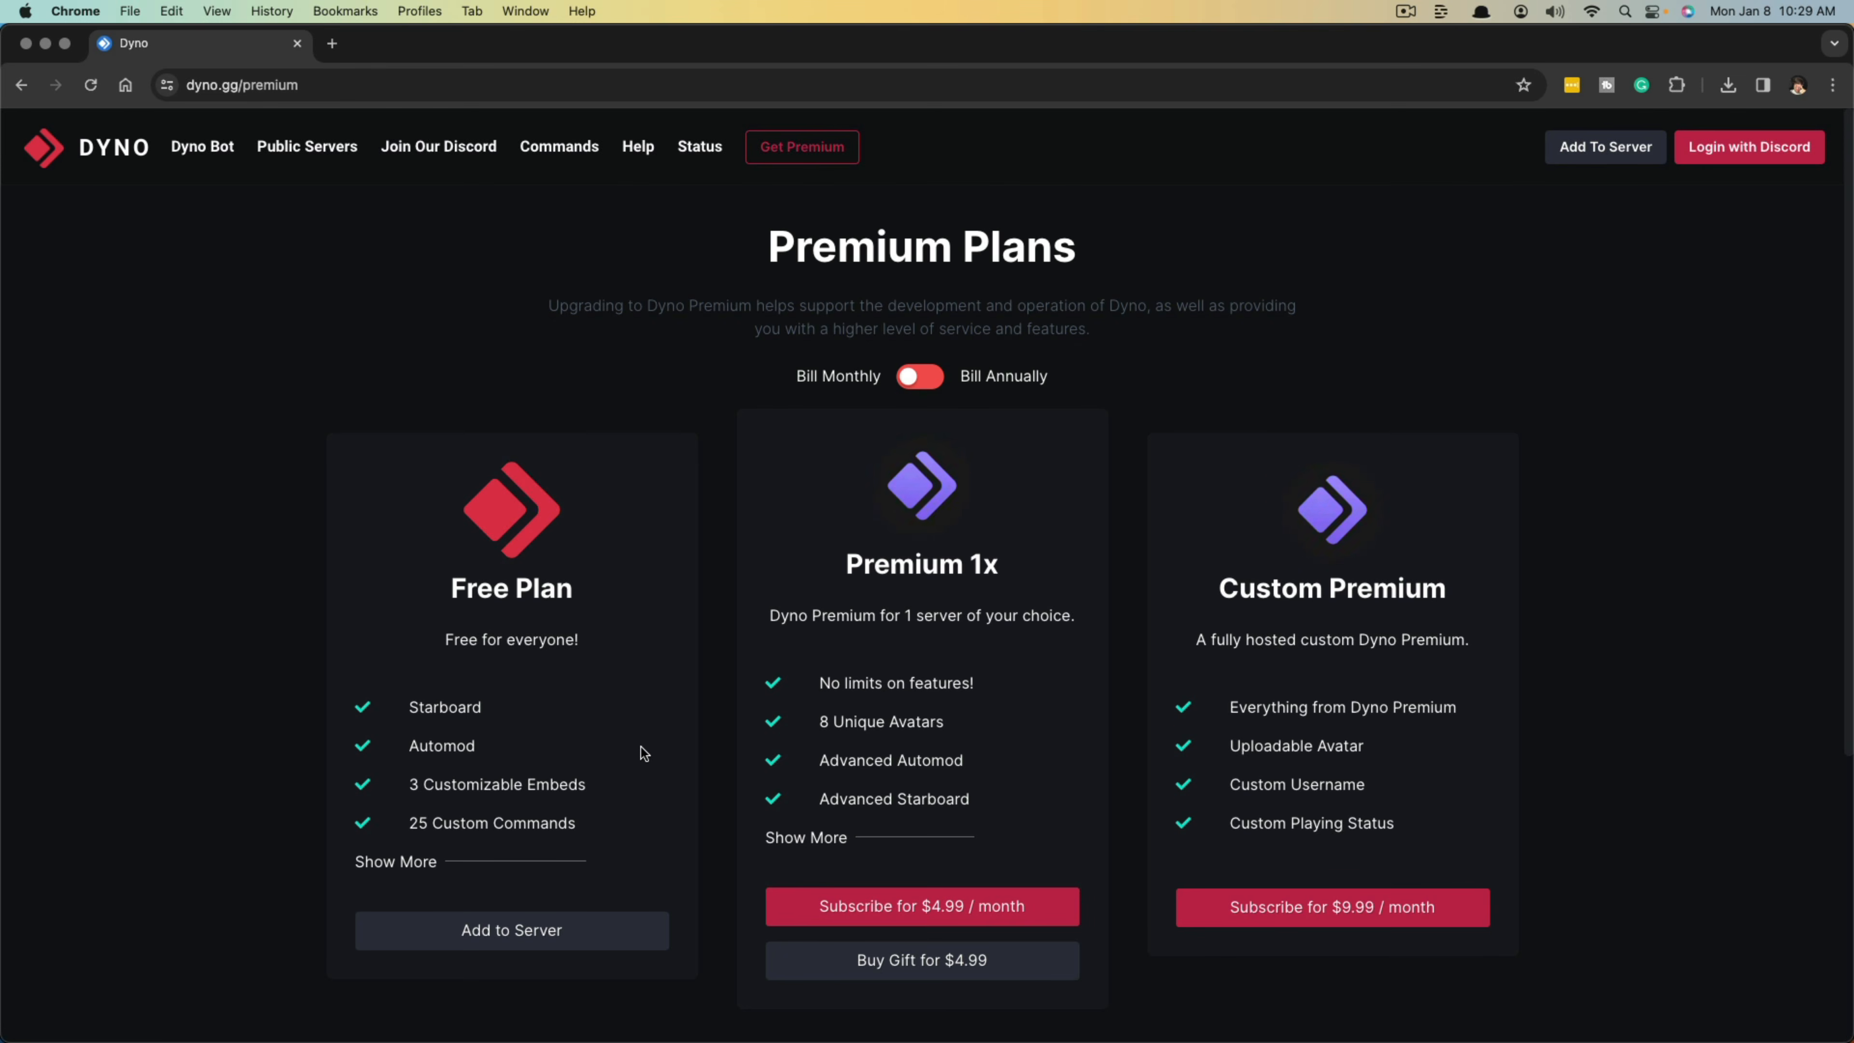
scroll(640, 745, "down", 1)
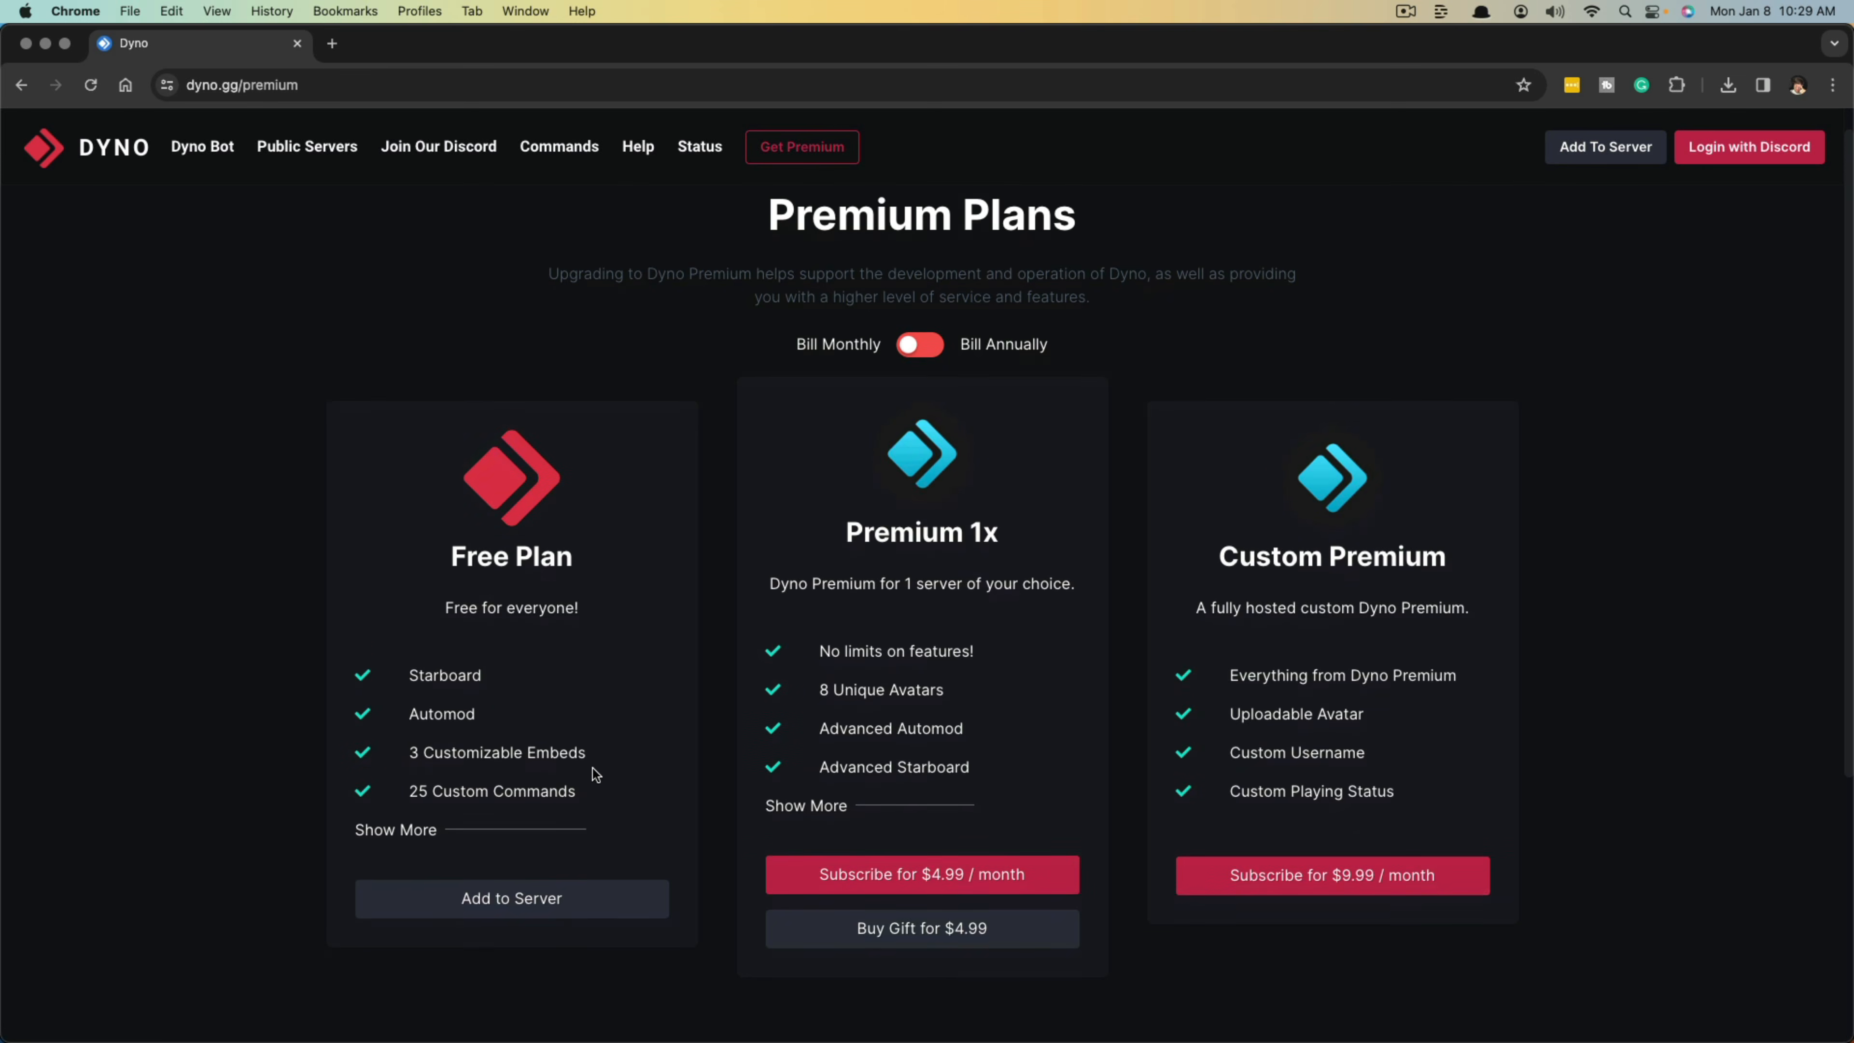
left_click(494, 900)
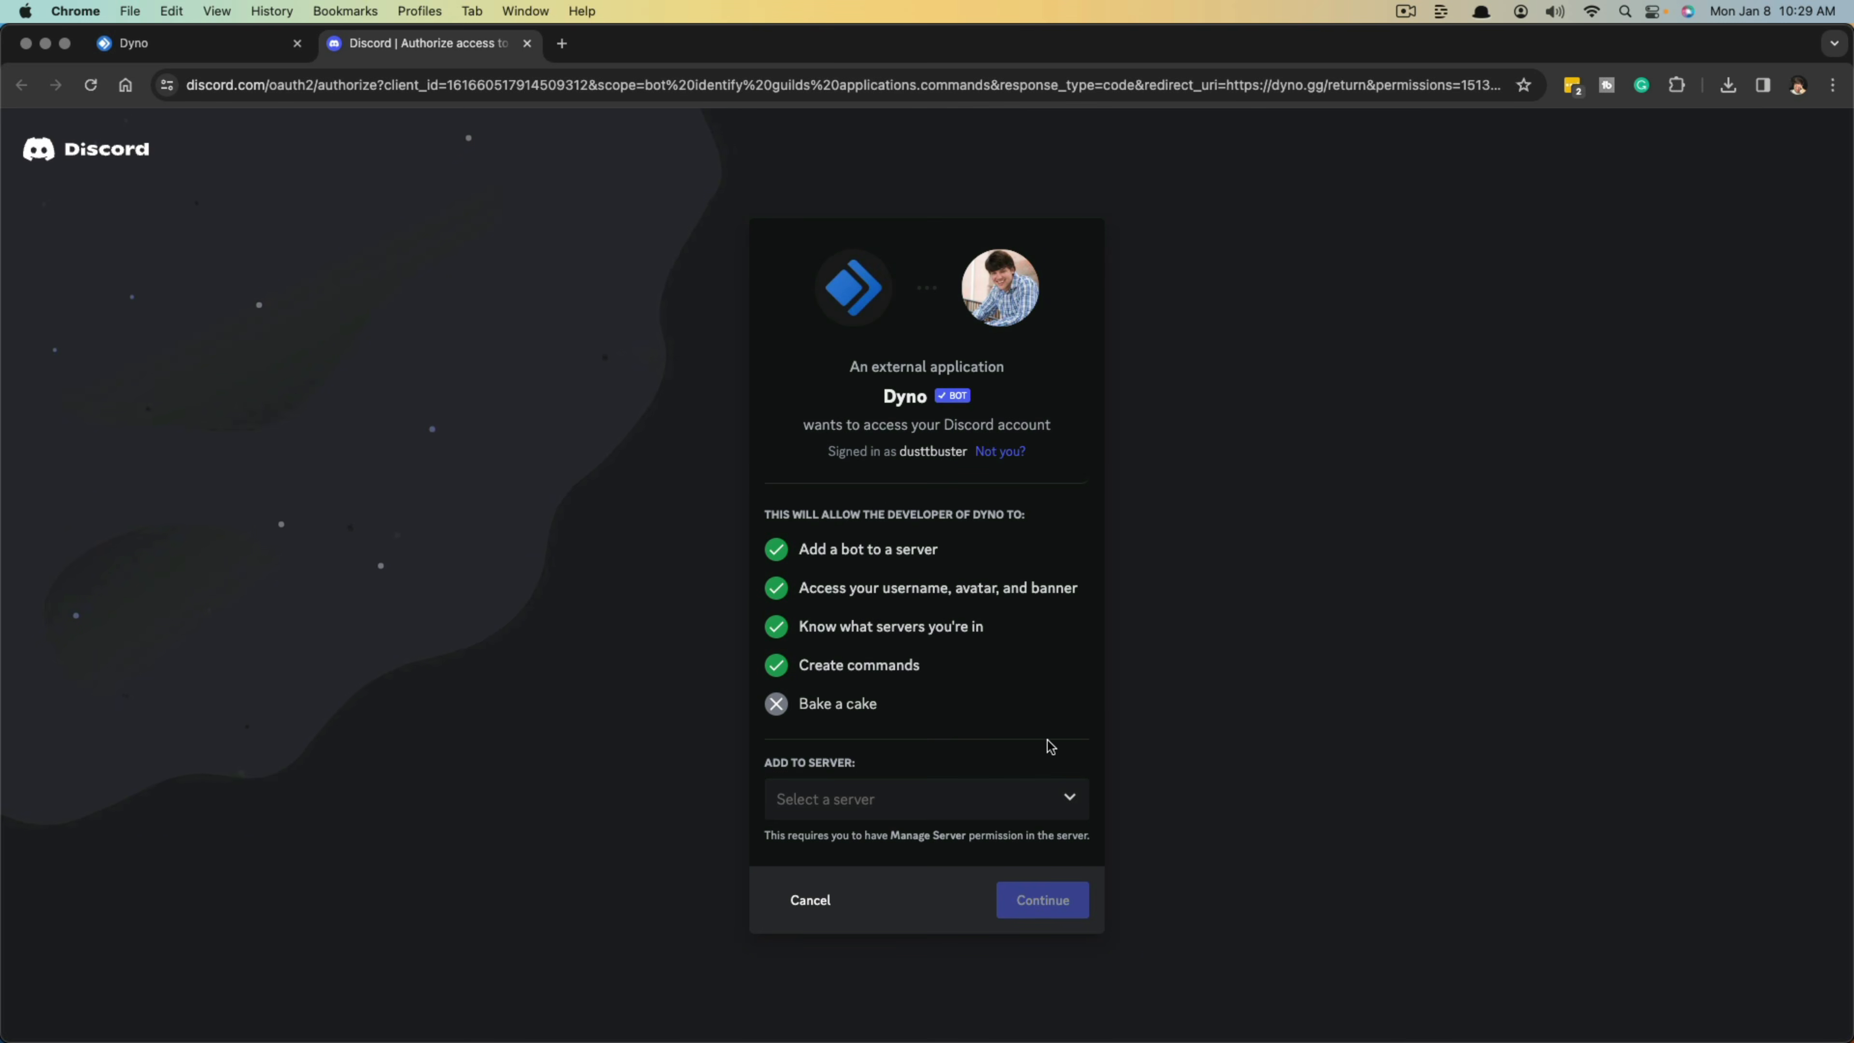
- Select Tutorial Server for the Dyno bot and authorize it with all the requested permissions
left_click(864, 799)
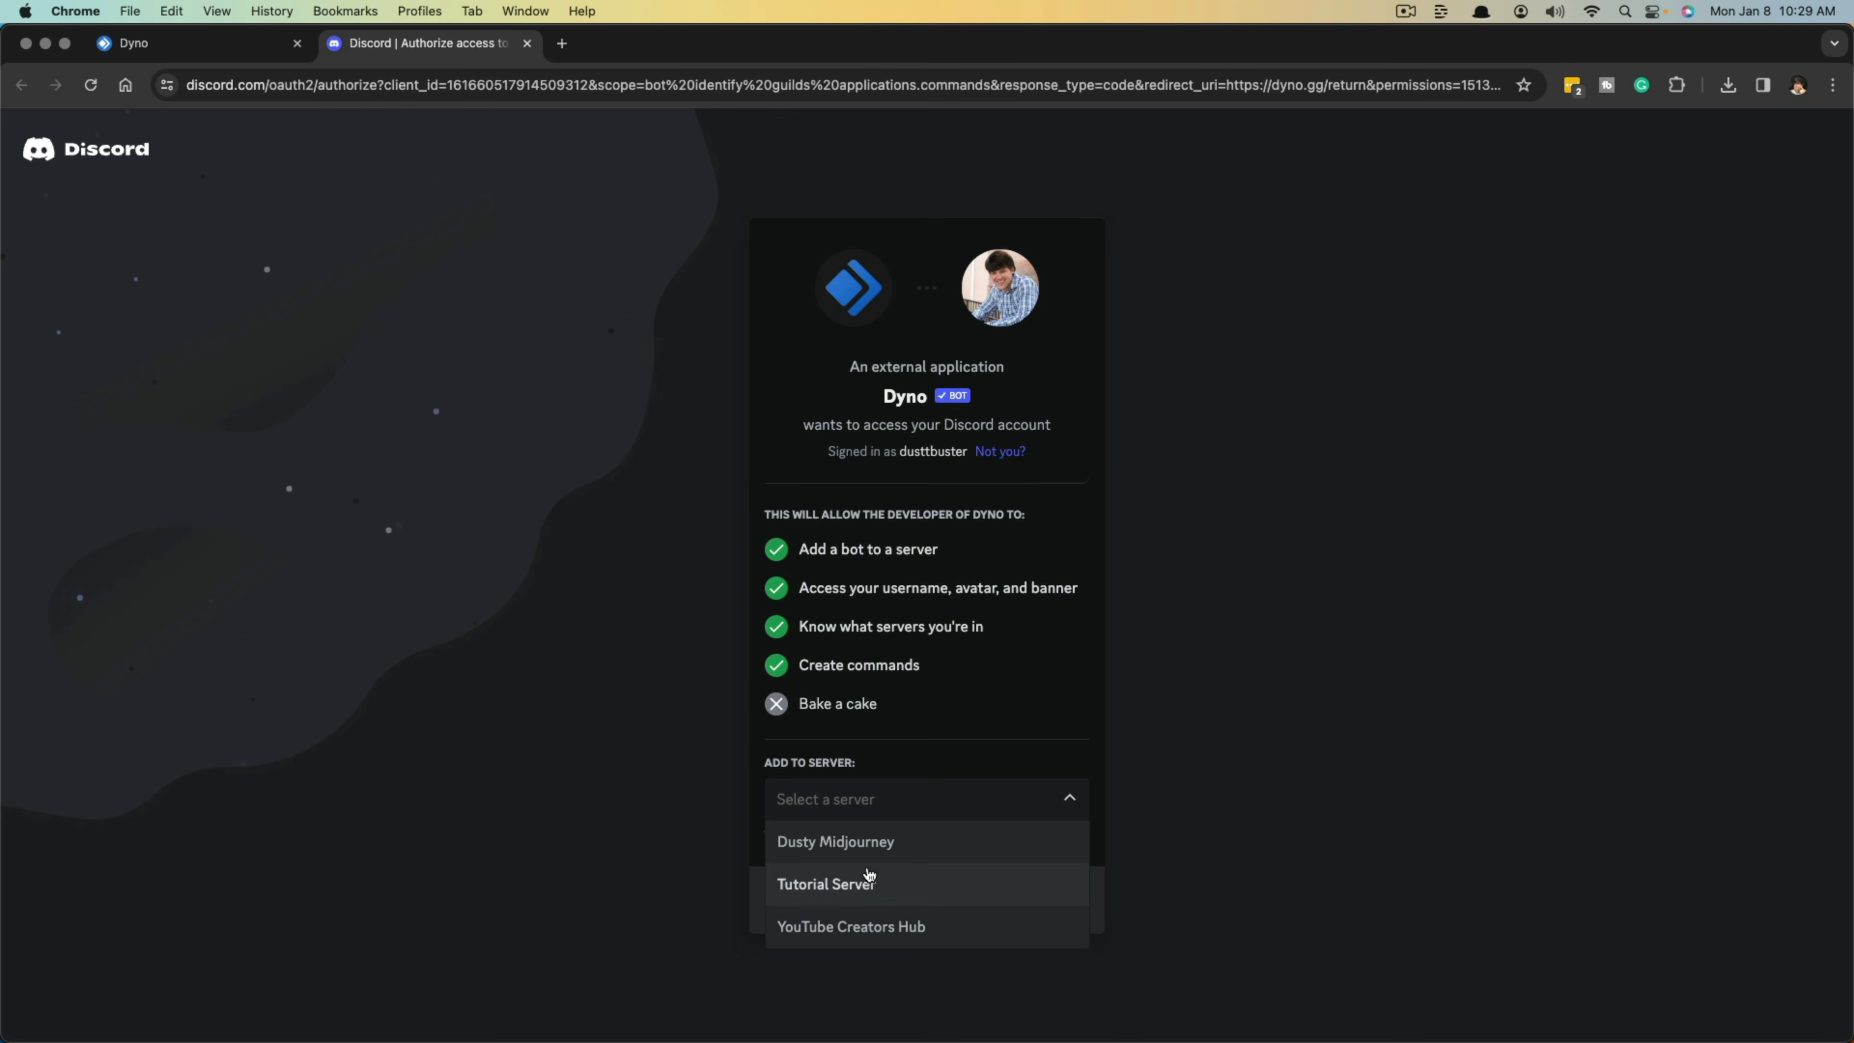
left_click(869, 882)
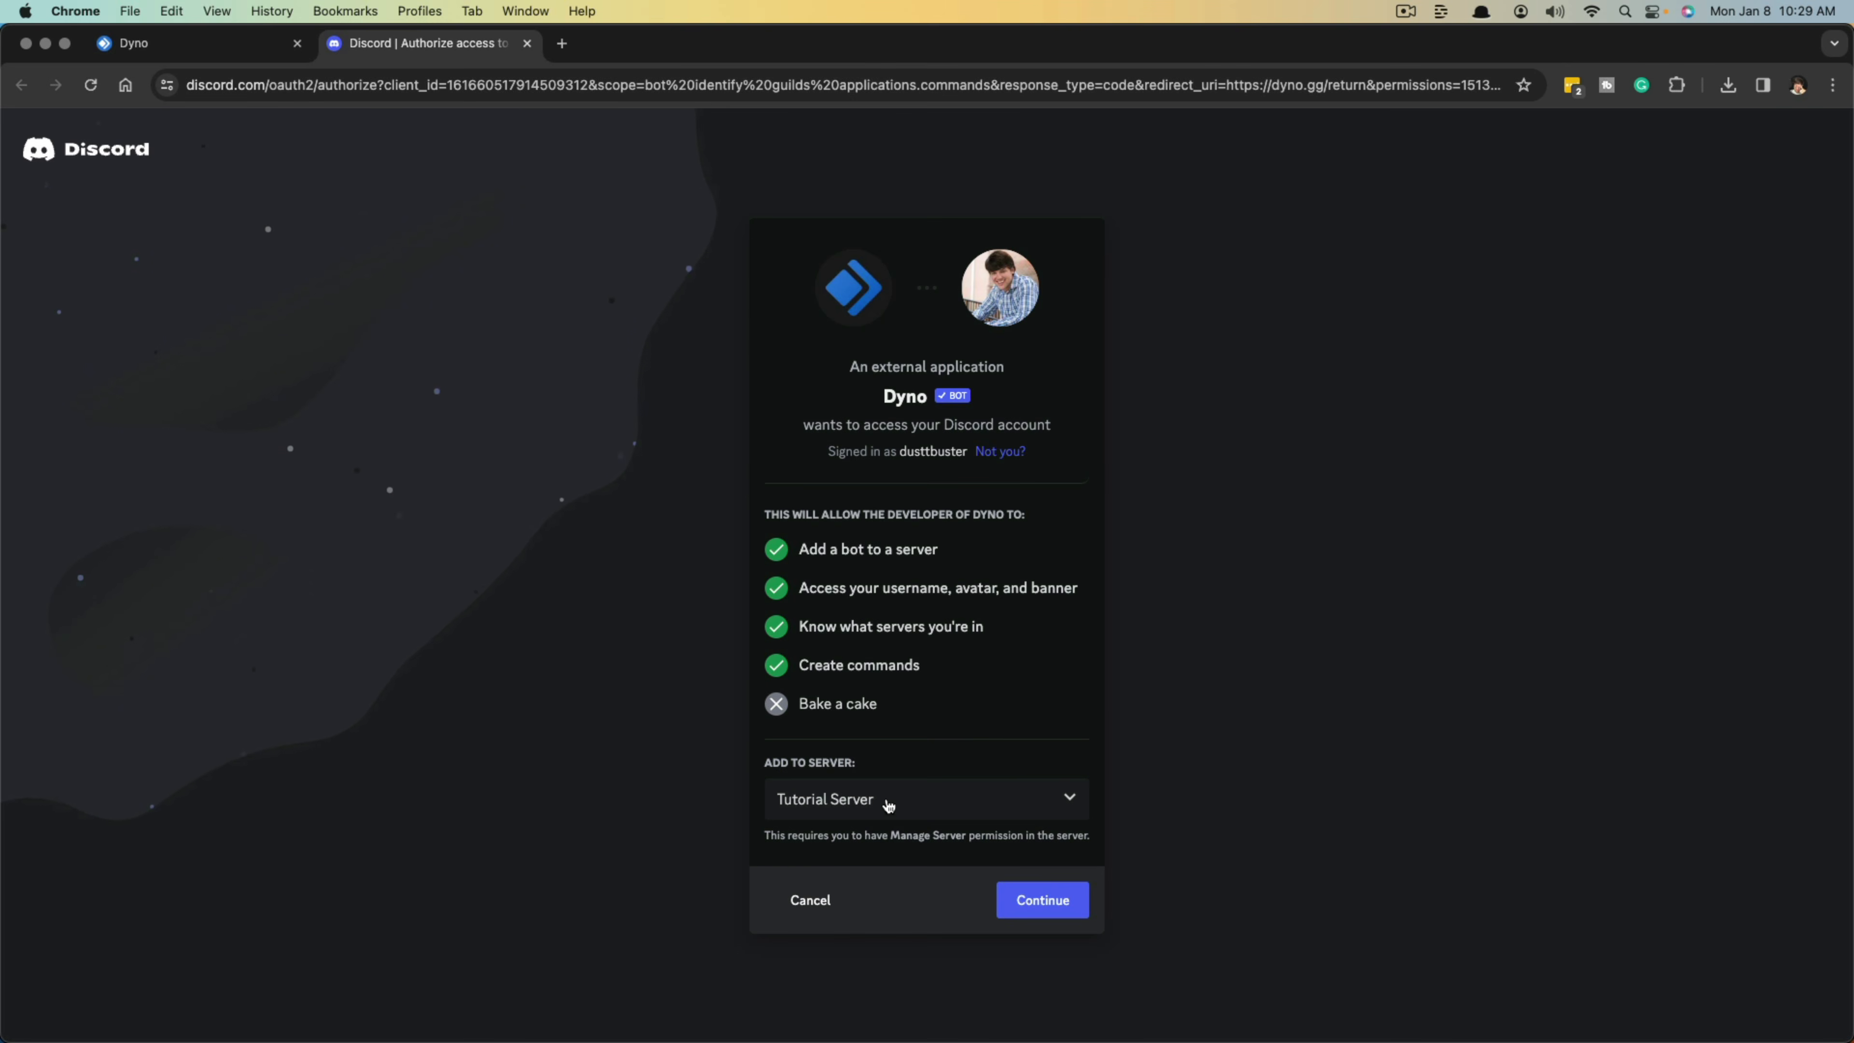
left_click(1040, 911)
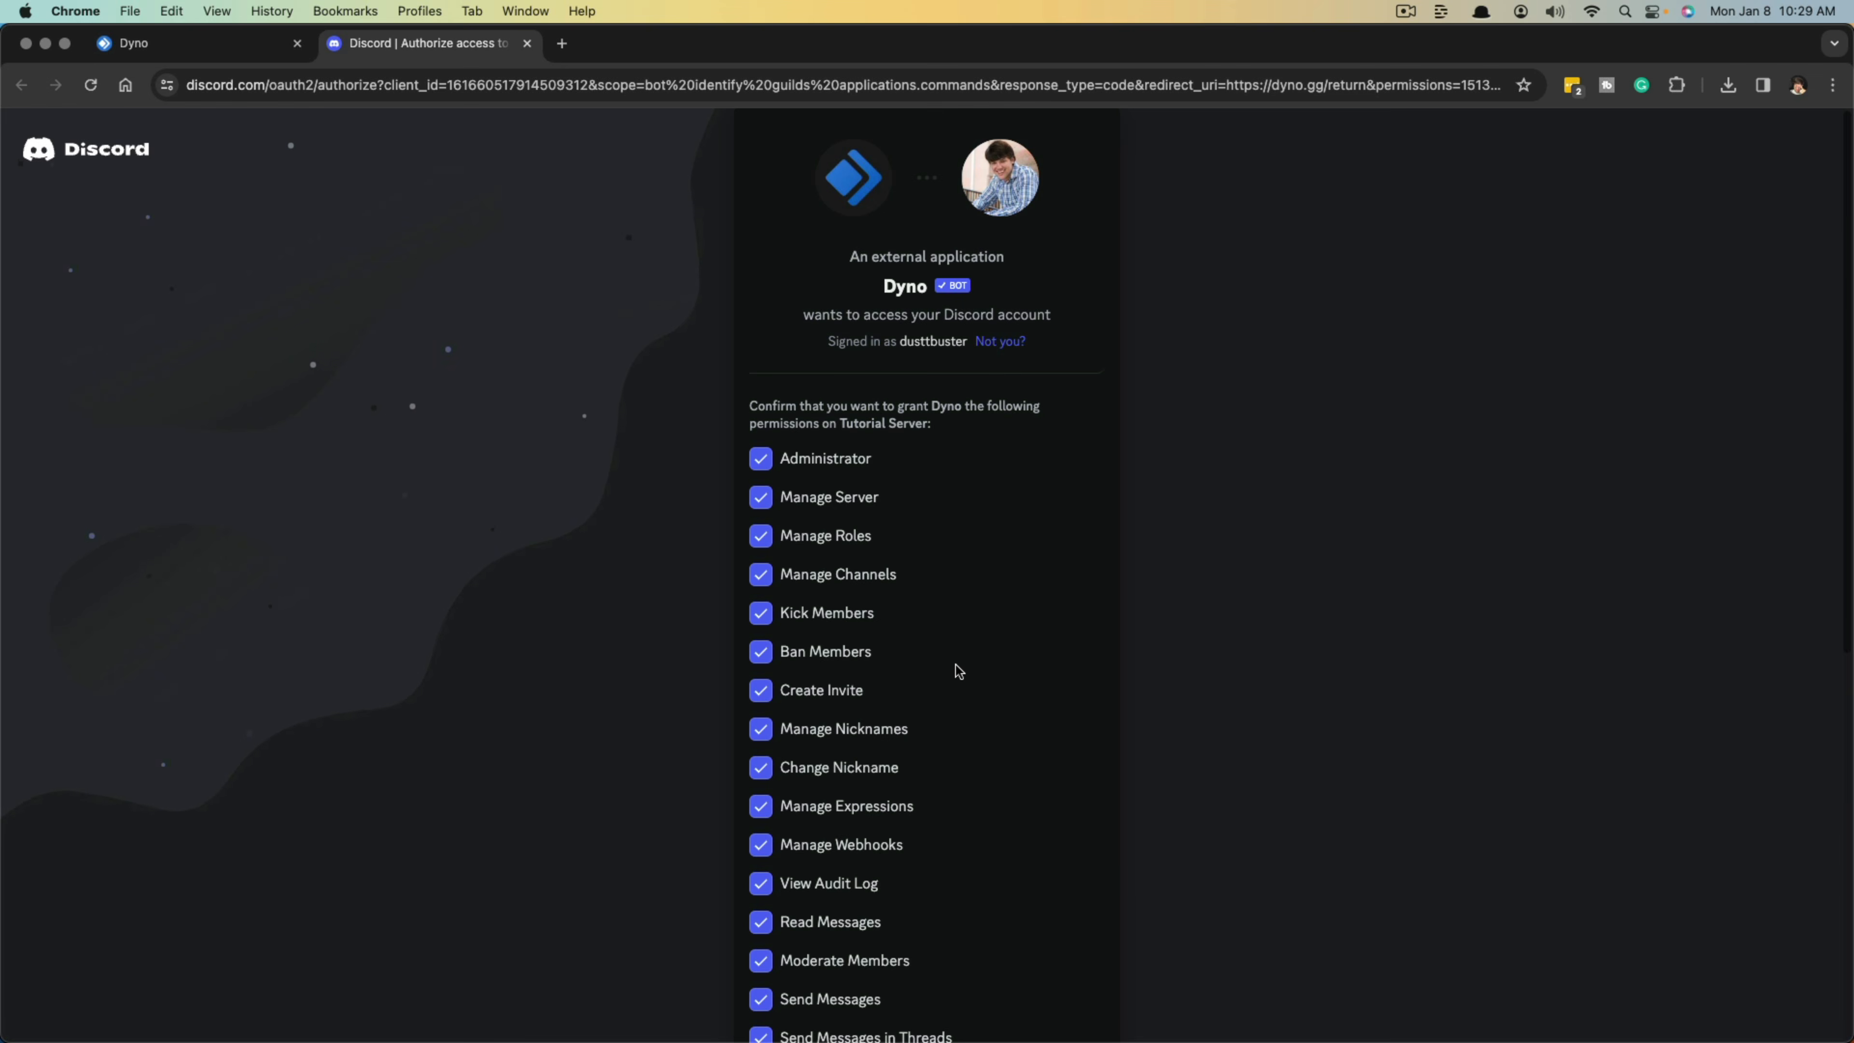
scroll(956, 668, "down", 10)
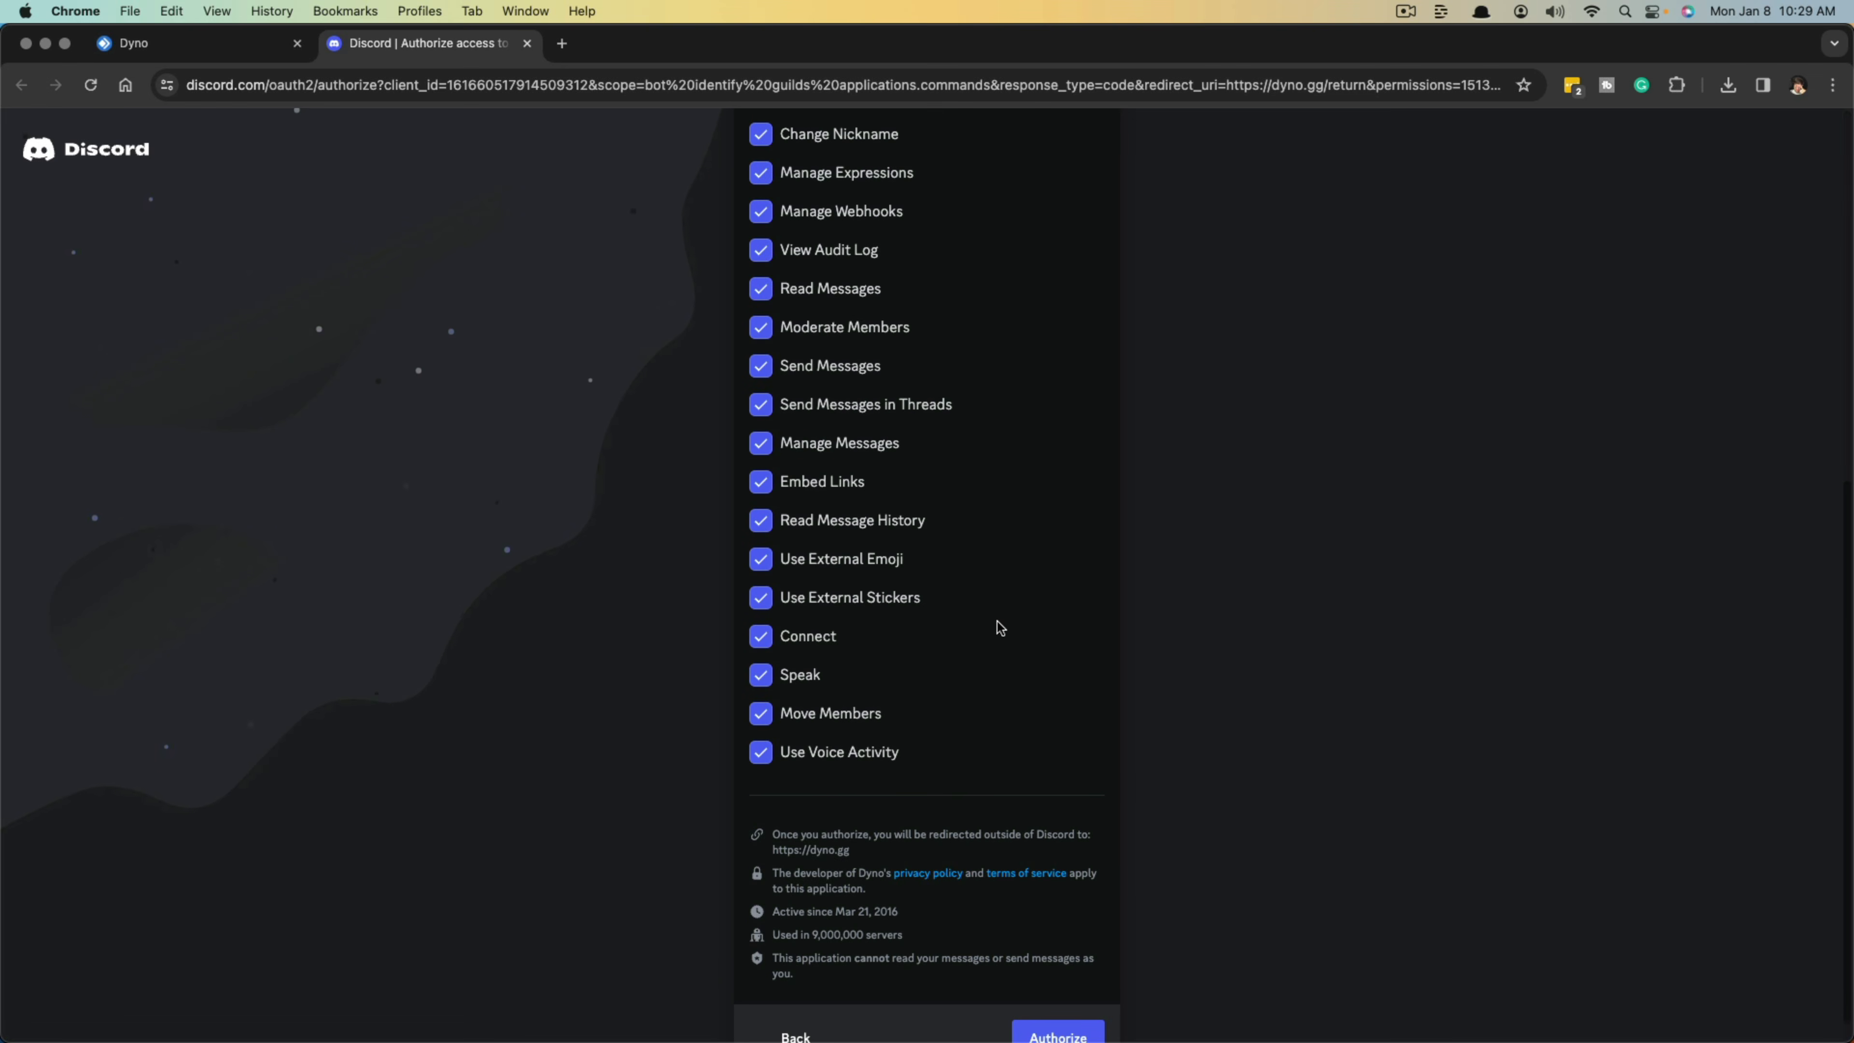
scroll(997, 626, "down", 2)
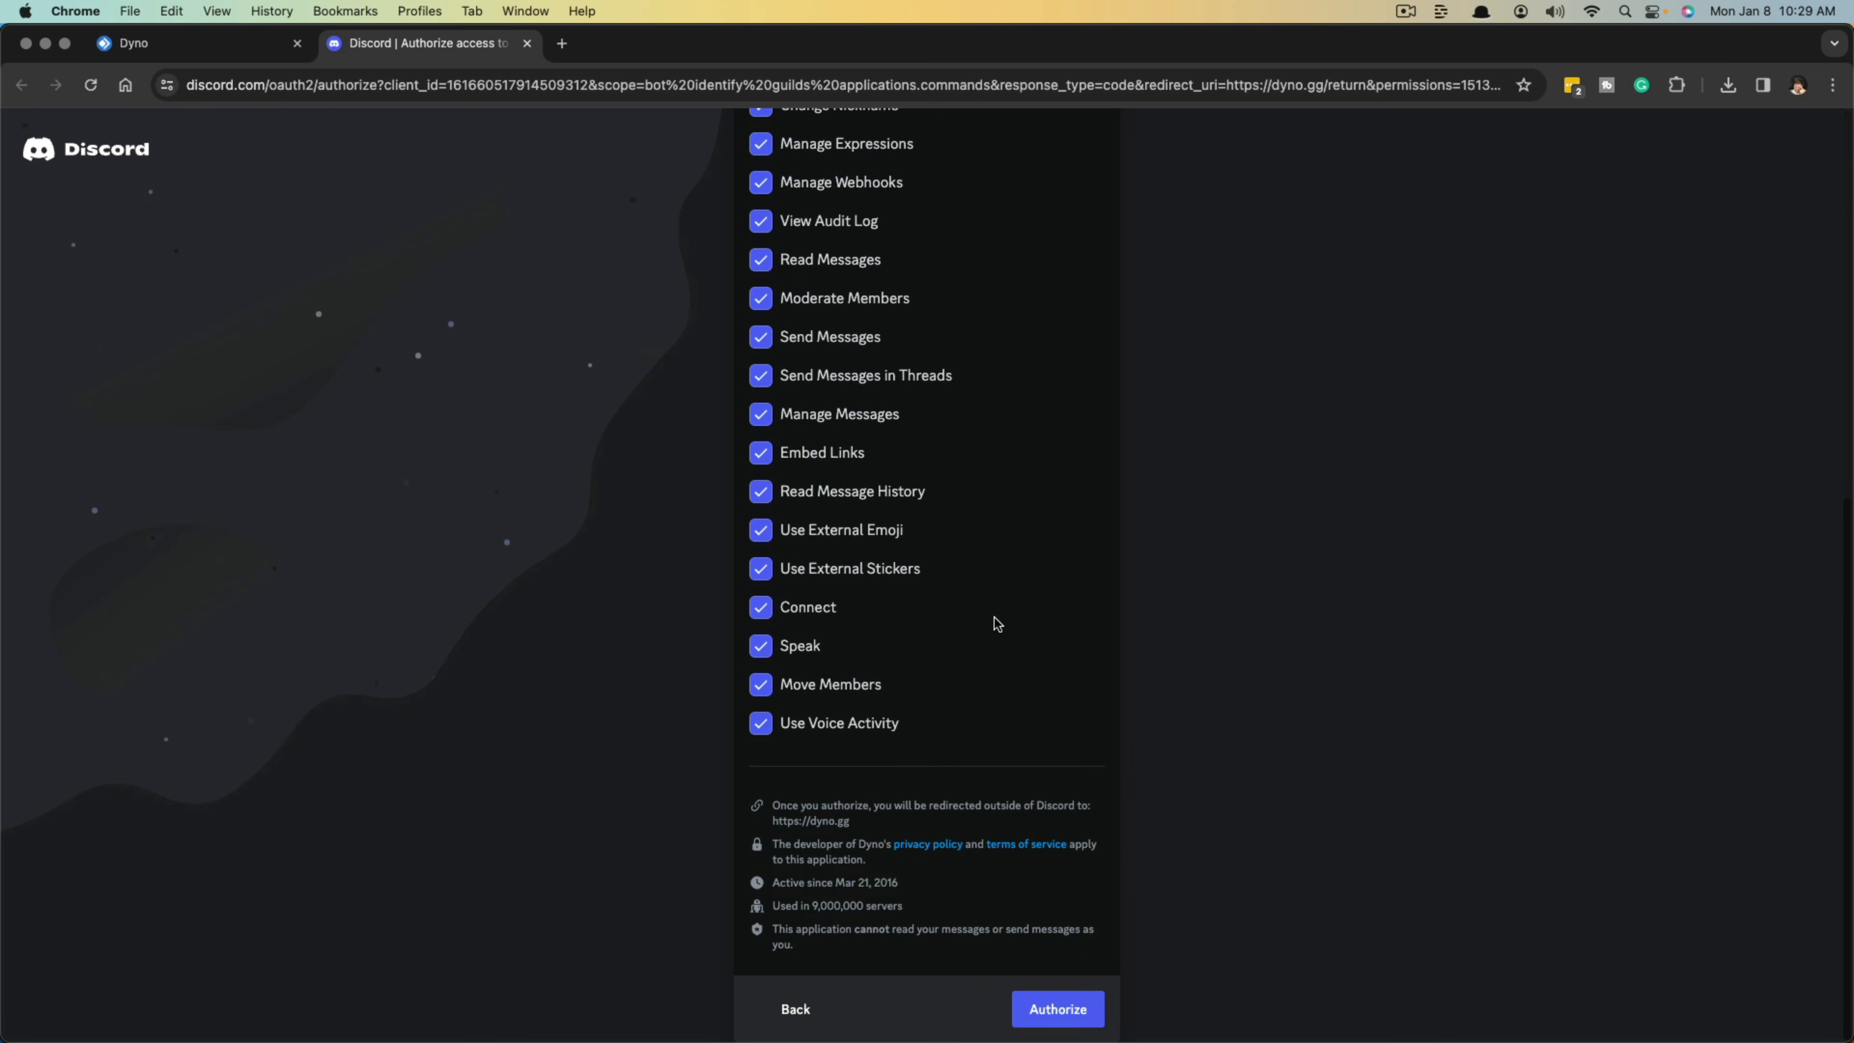
left_click(1048, 1017)
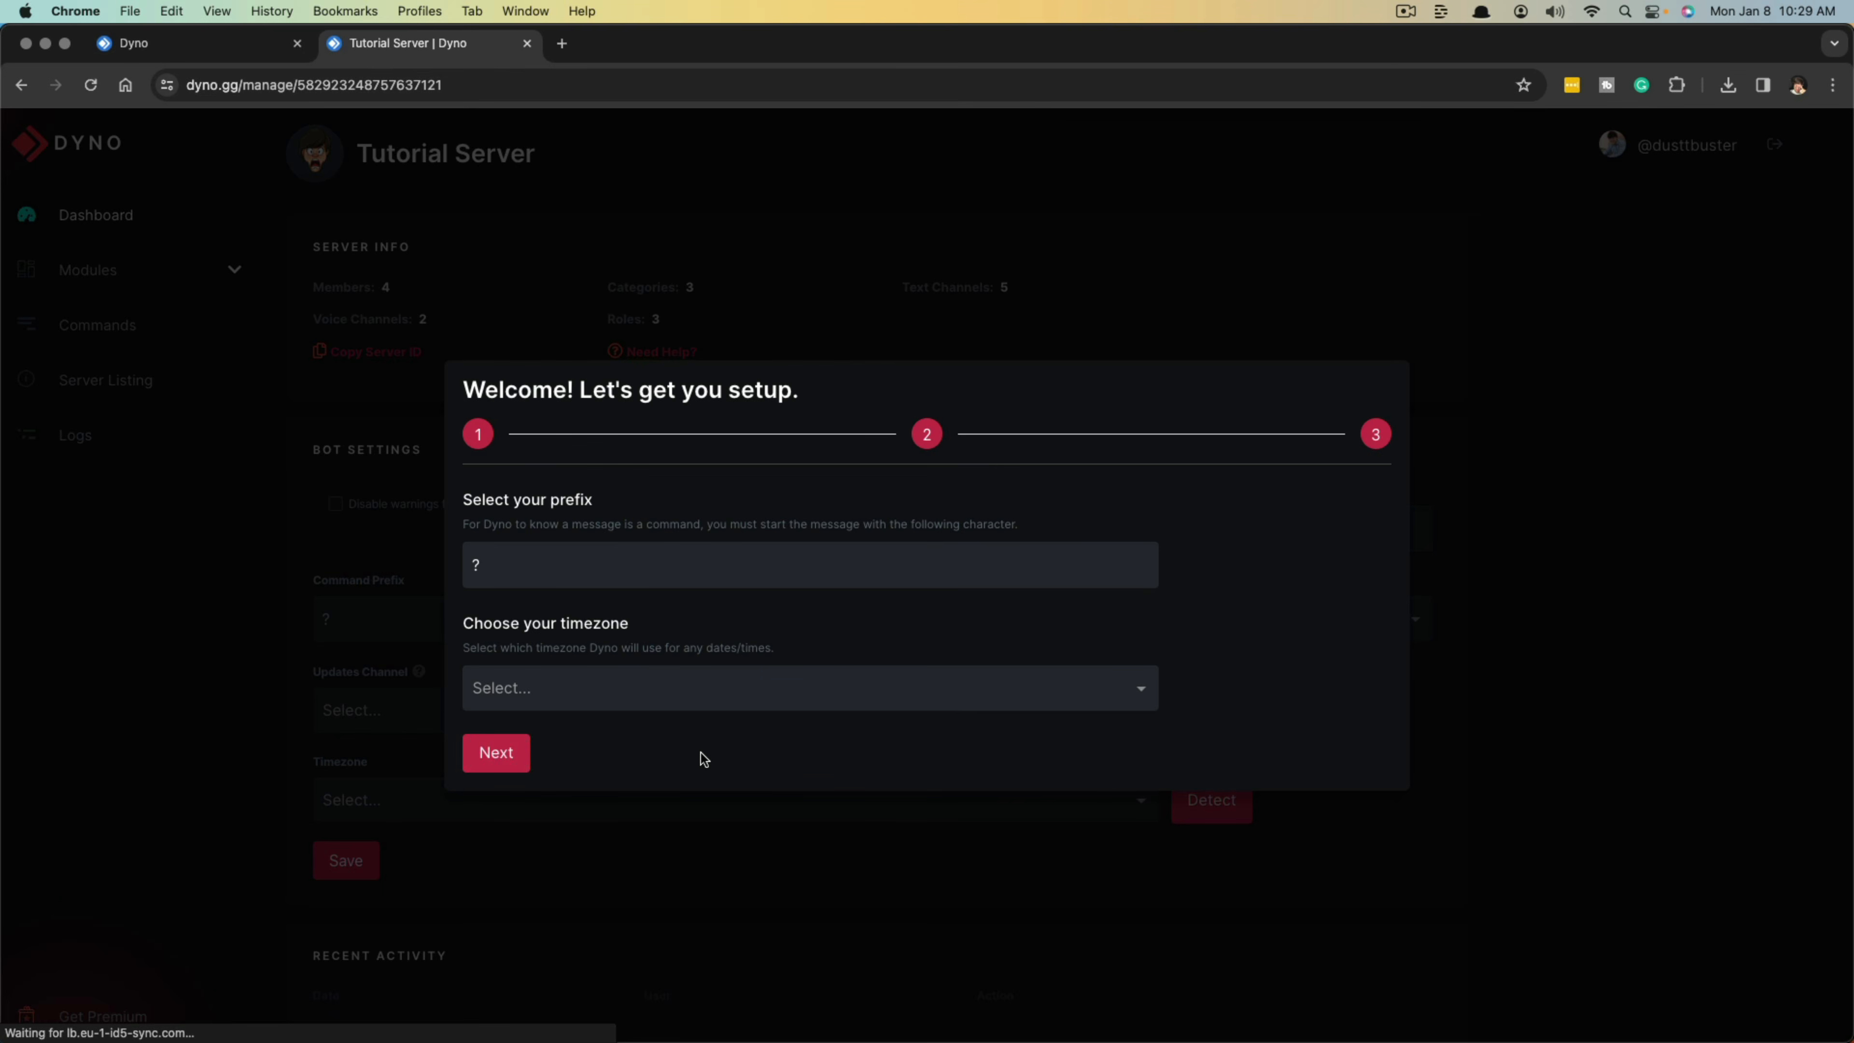
- Switch Dyno's Autoroles module off and back on for Tutorial Server, and open the module's settings
left_click(584, 564)
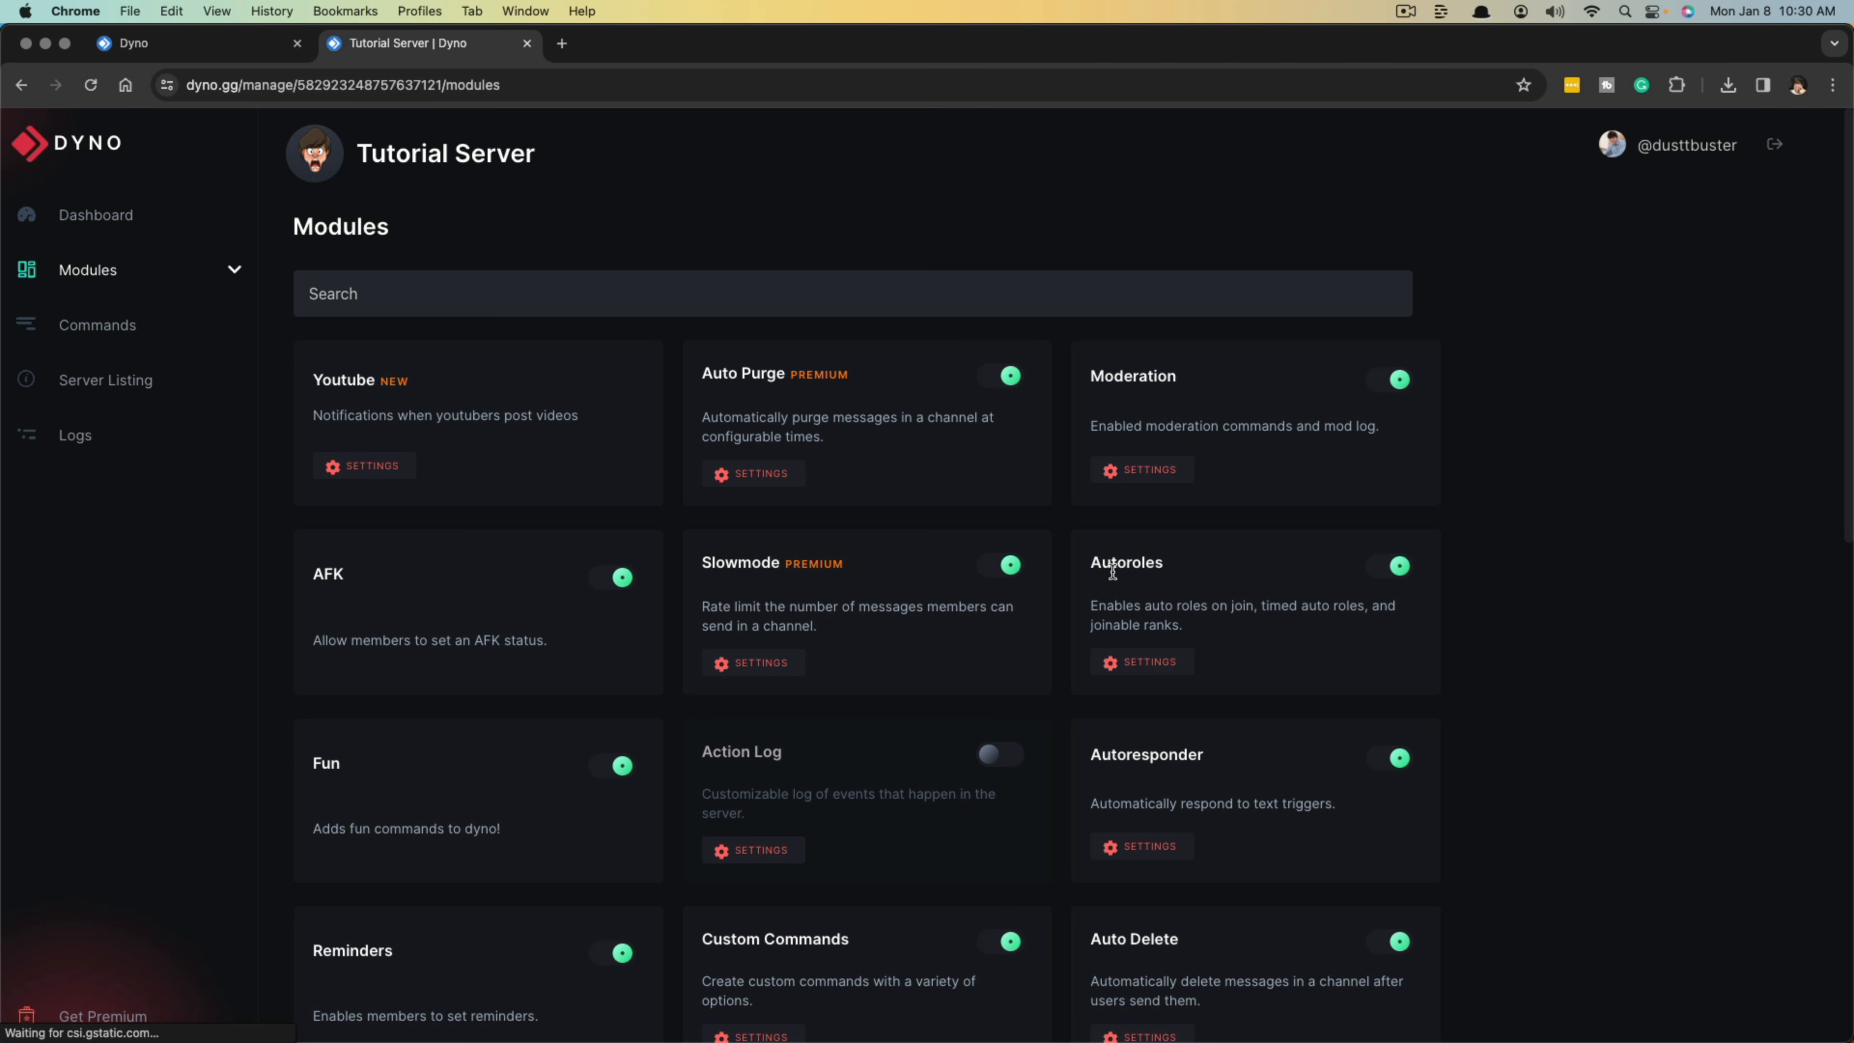
left_click(1396, 576)
left_click(1395, 571)
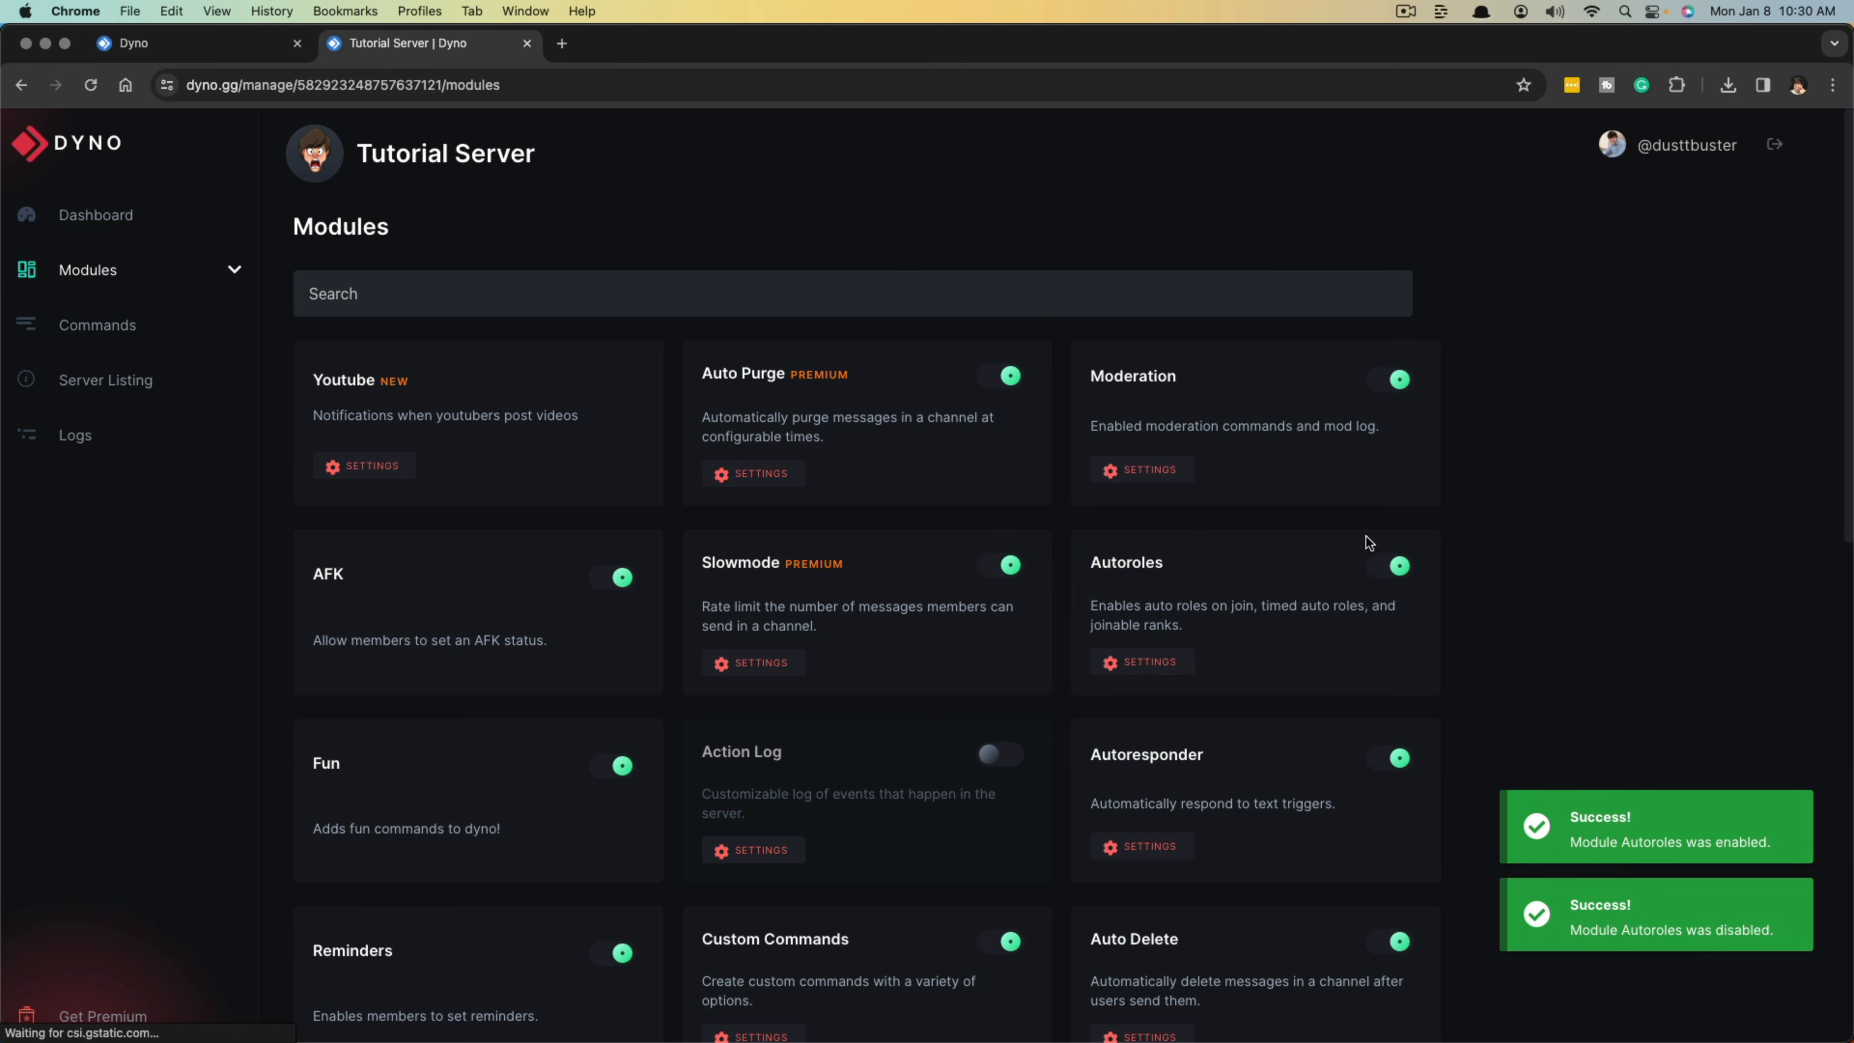
left_click(1148, 662)
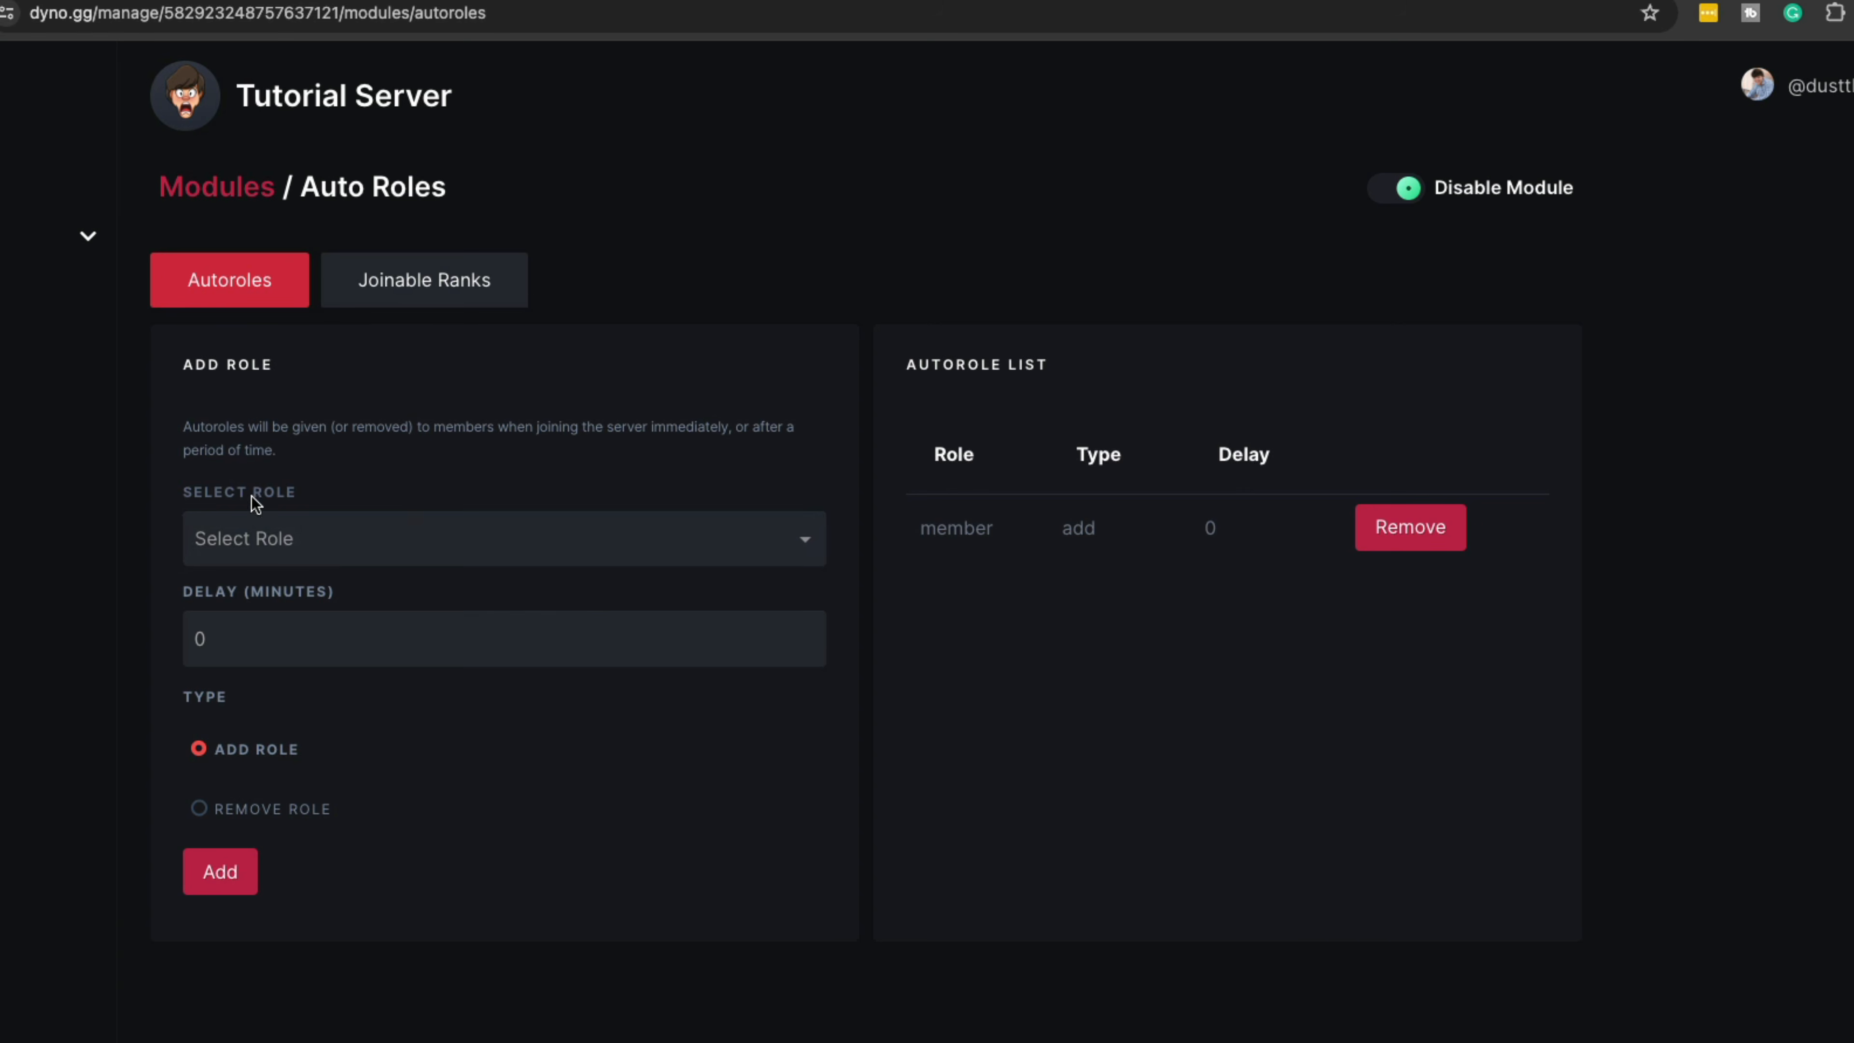
- Add AutoAssign as an autorole with a 0-minute delay and the Add Role type
left_click(288, 540)
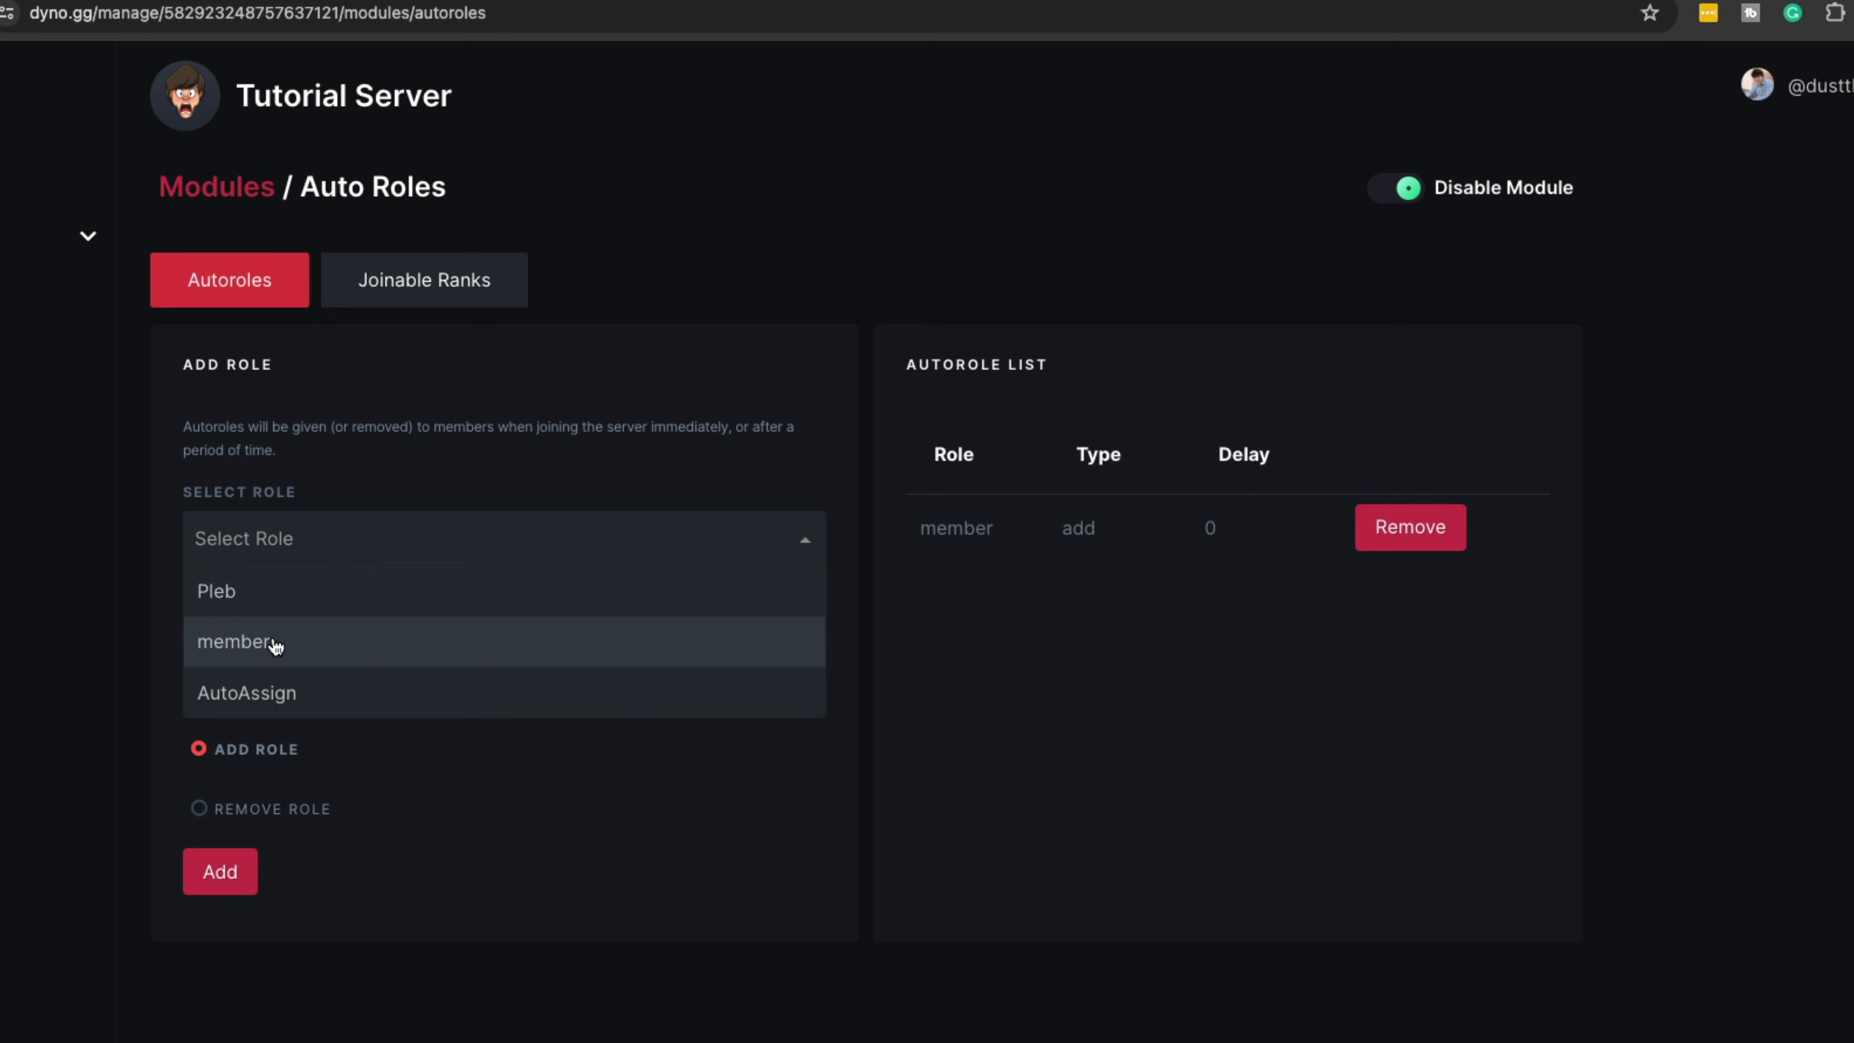
left_click(271, 694)
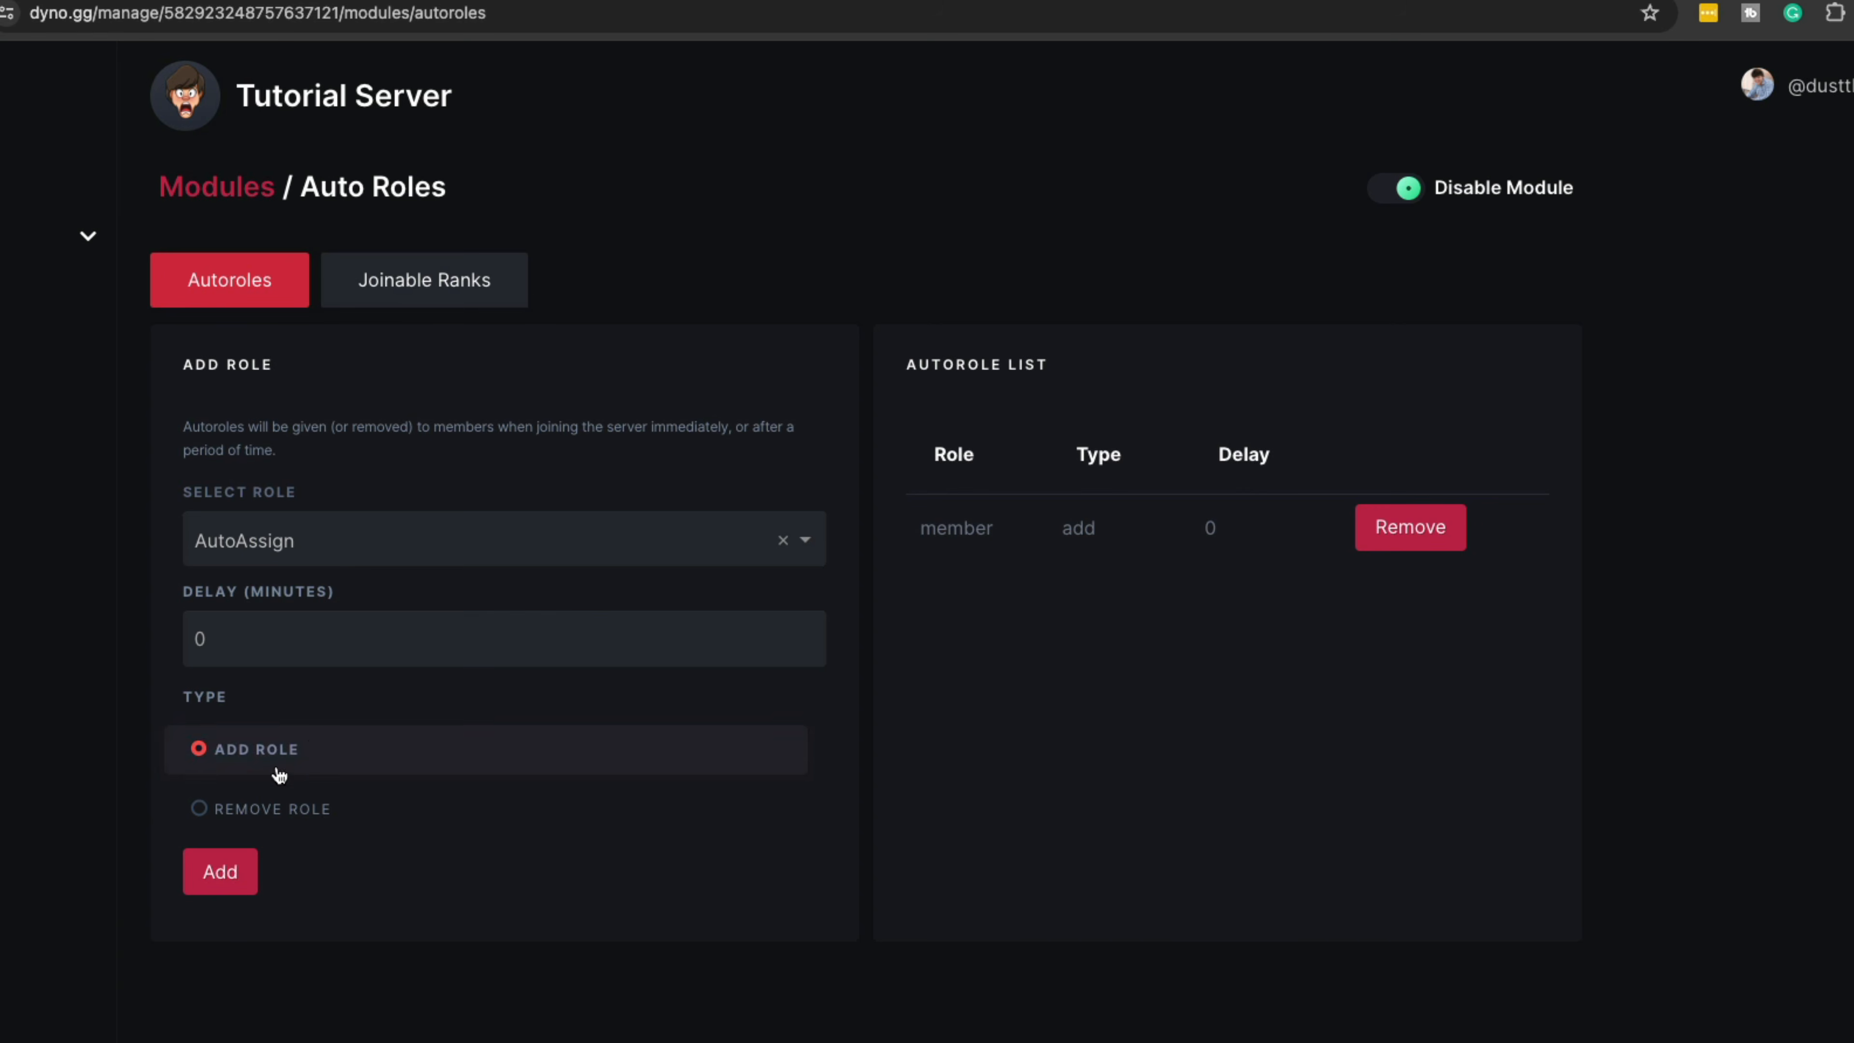
left_click(235, 871)
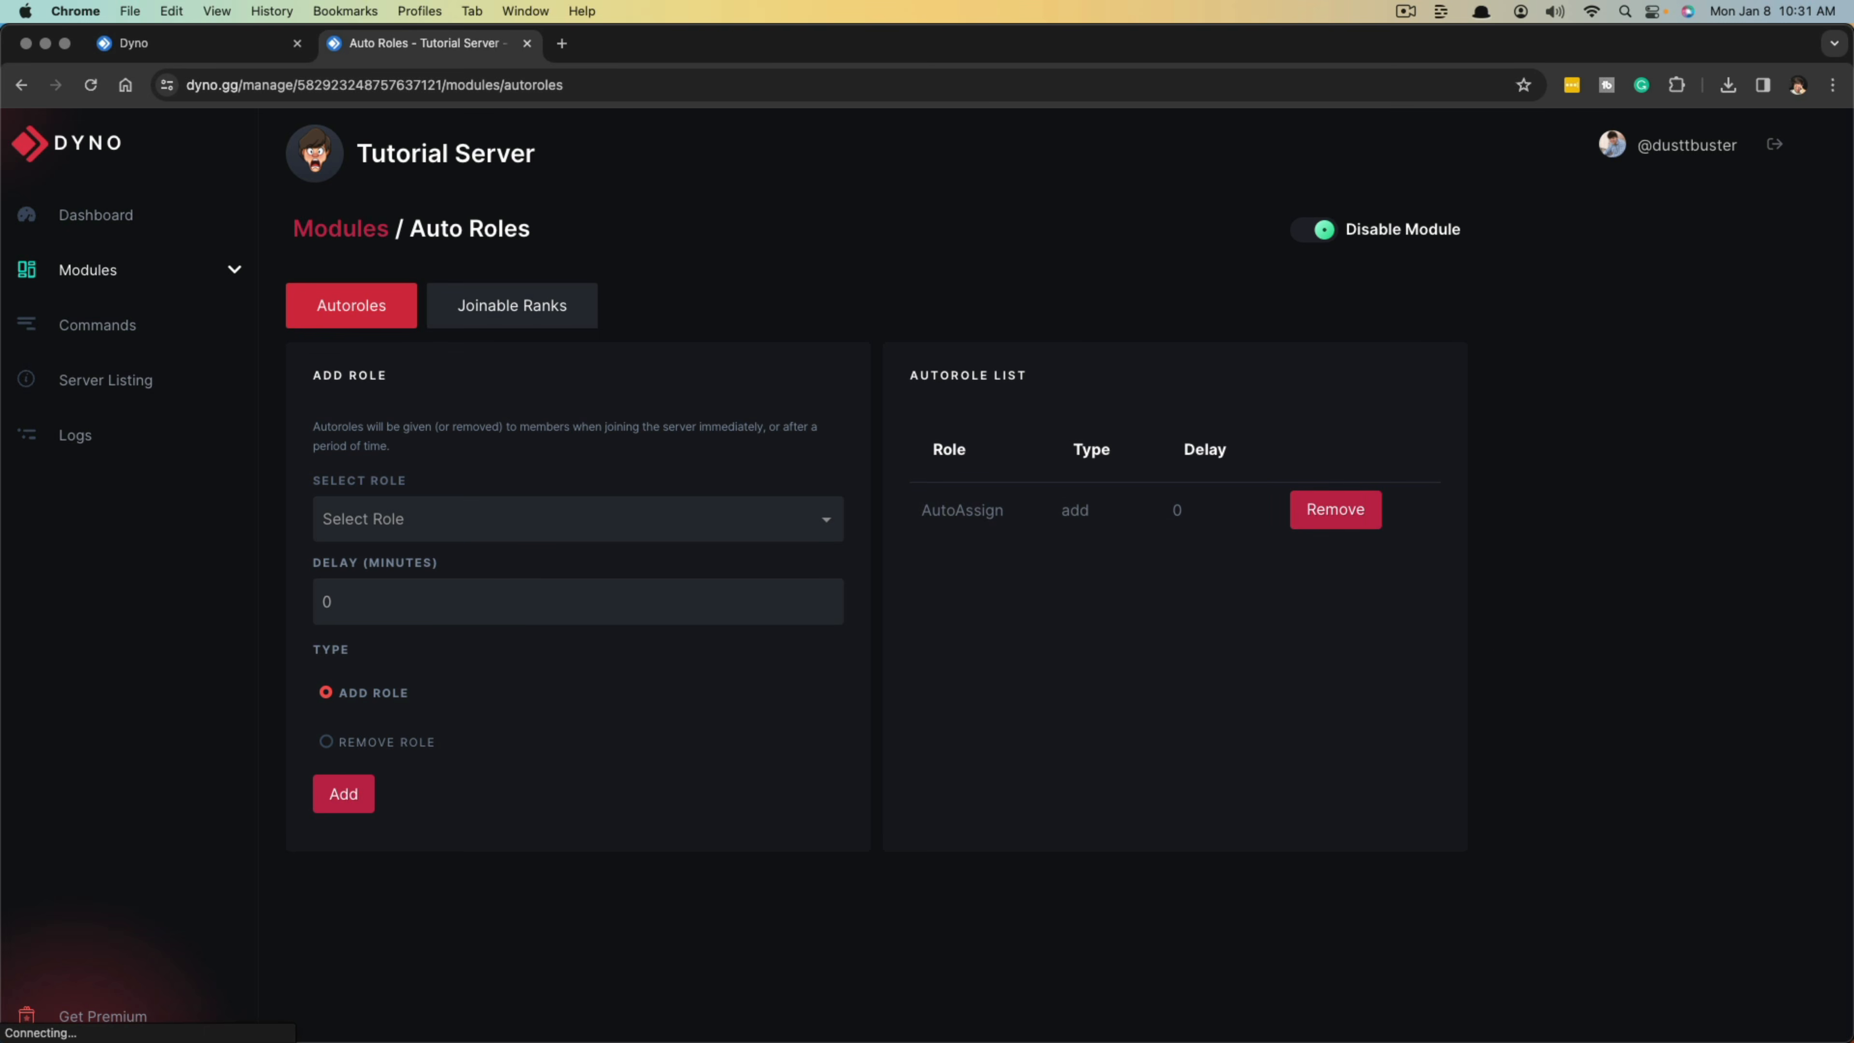
- Switch to Discord and open the permissions of the AutoAssign role in the server settings
key("super+Tab")
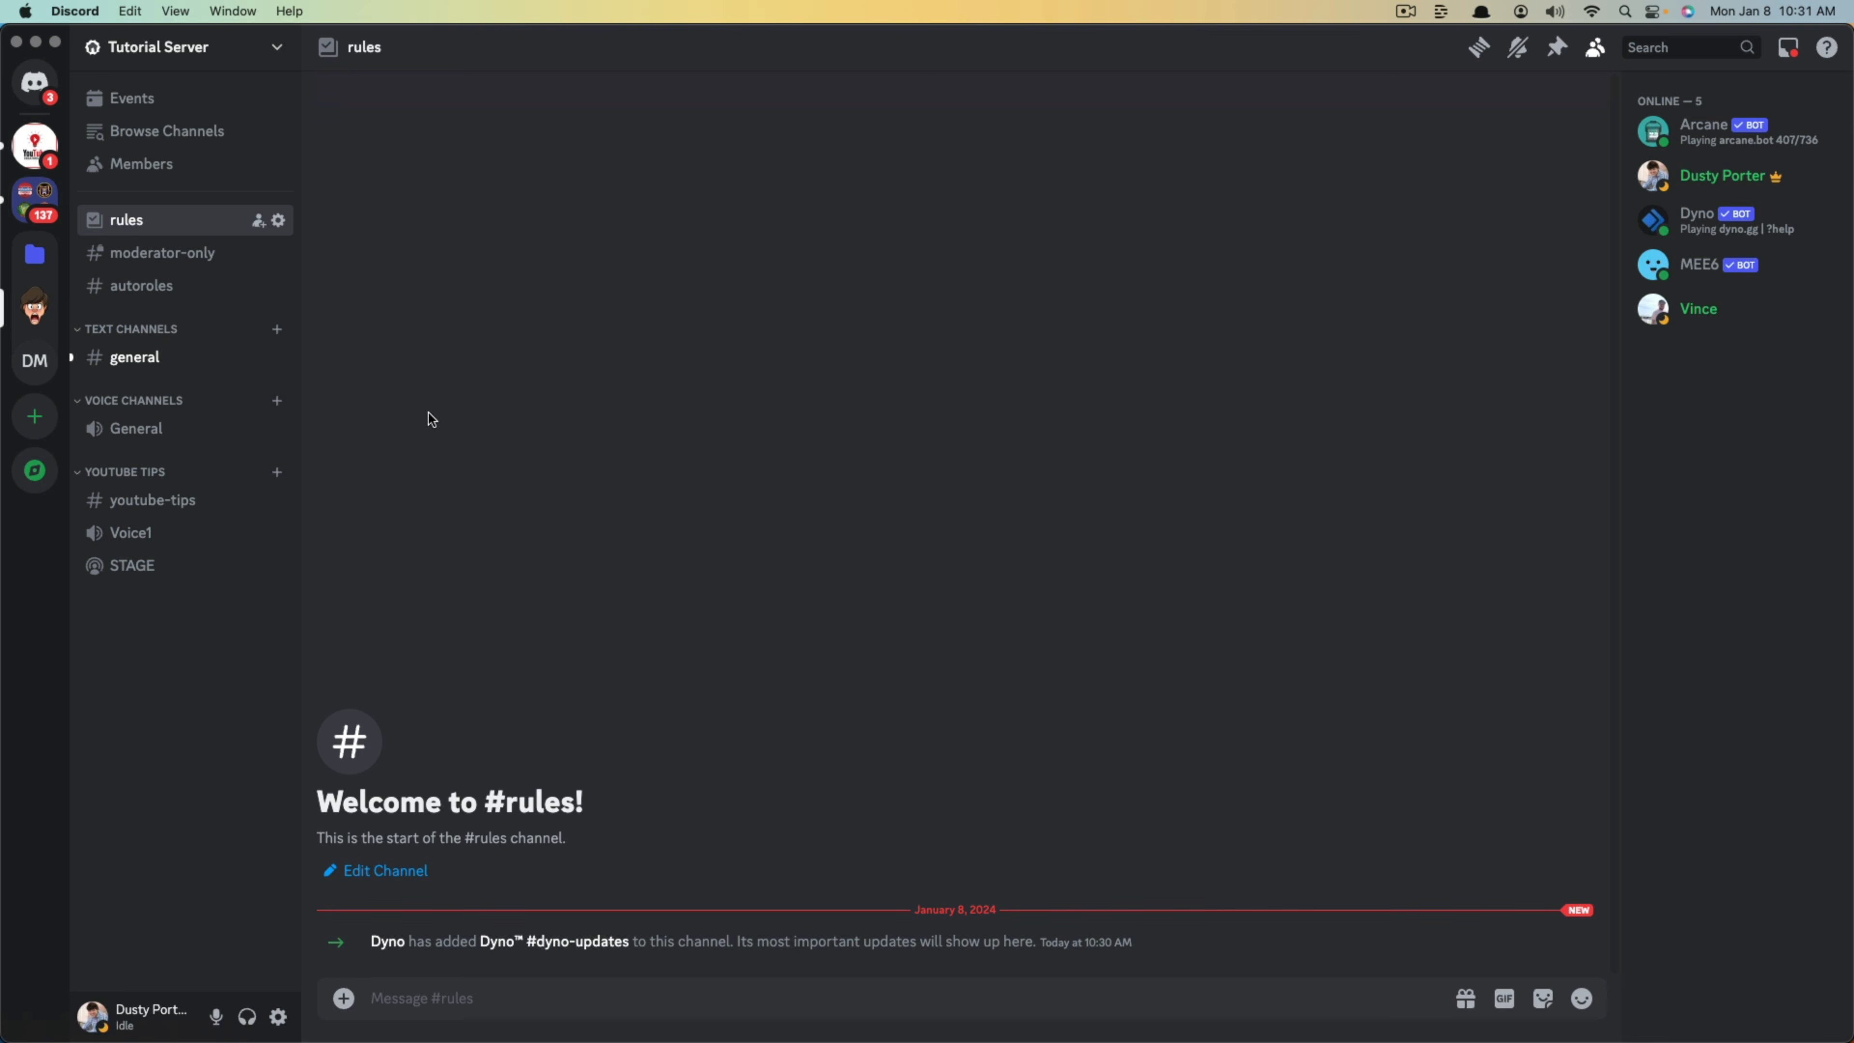
left_click(273, 55)
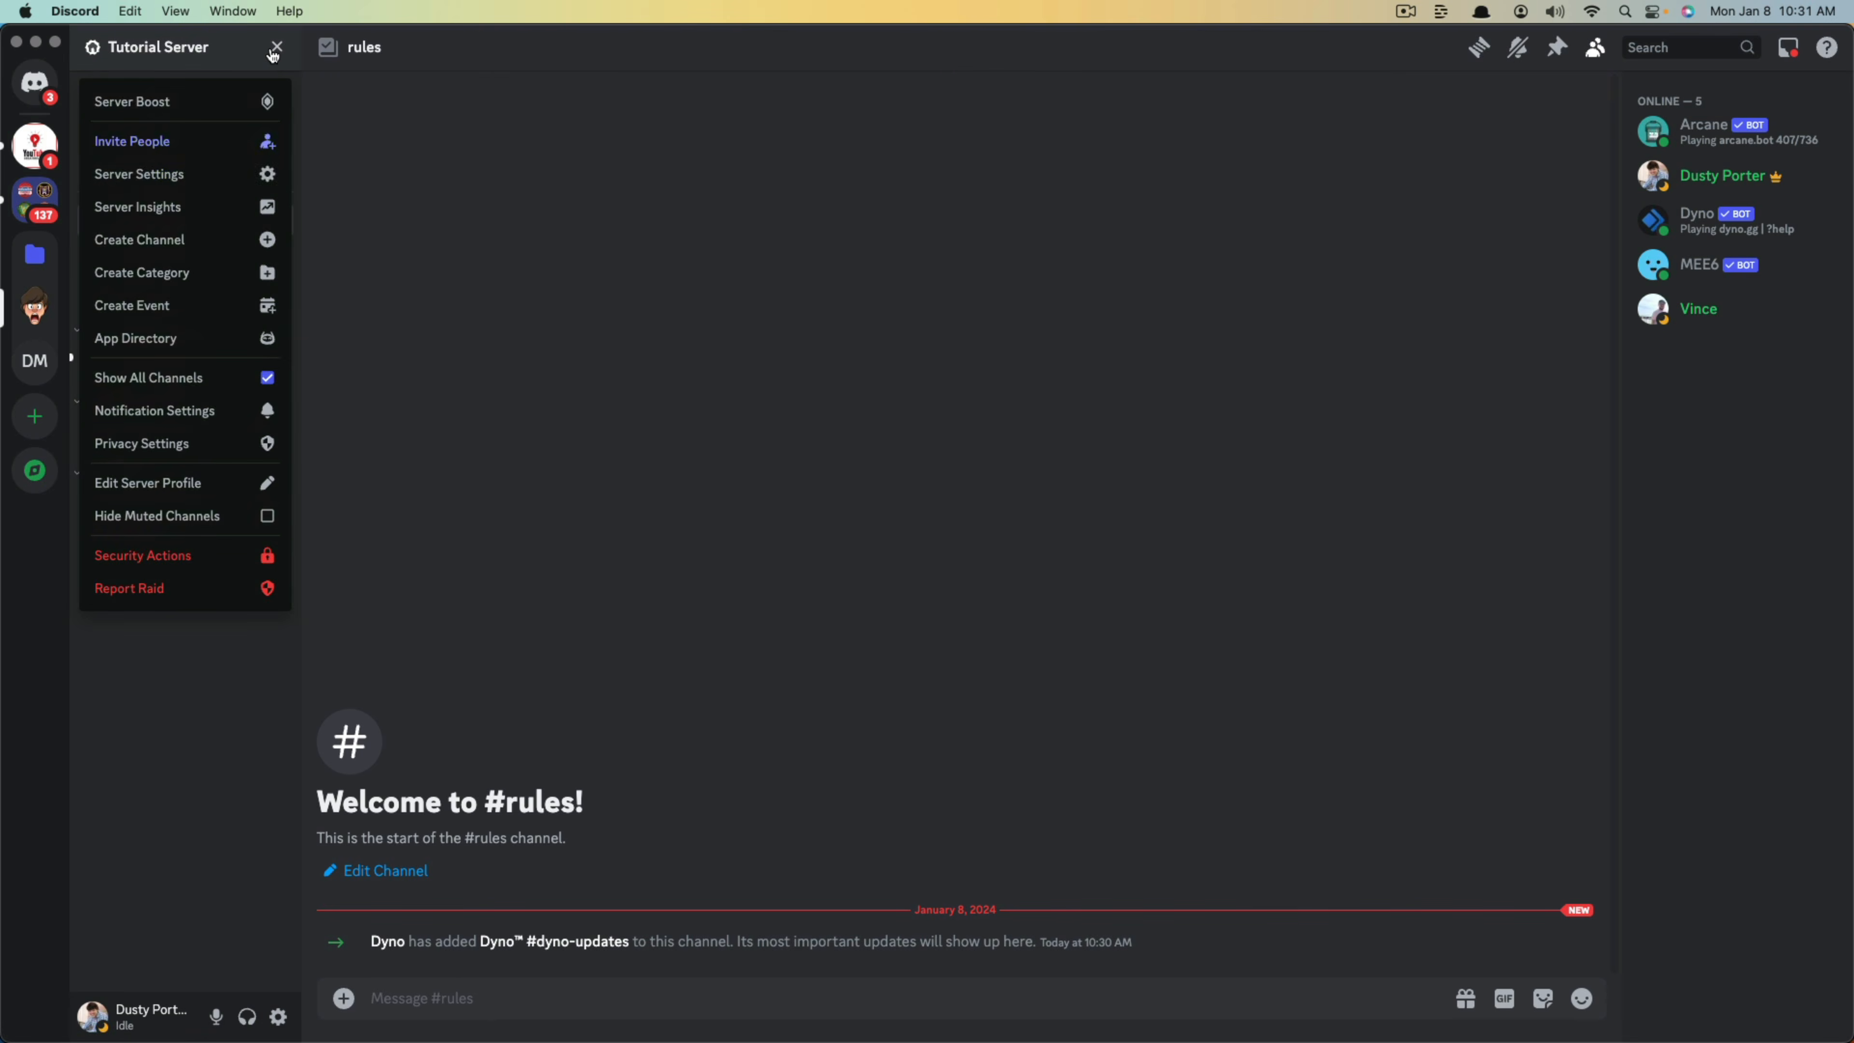
left_click(171, 176)
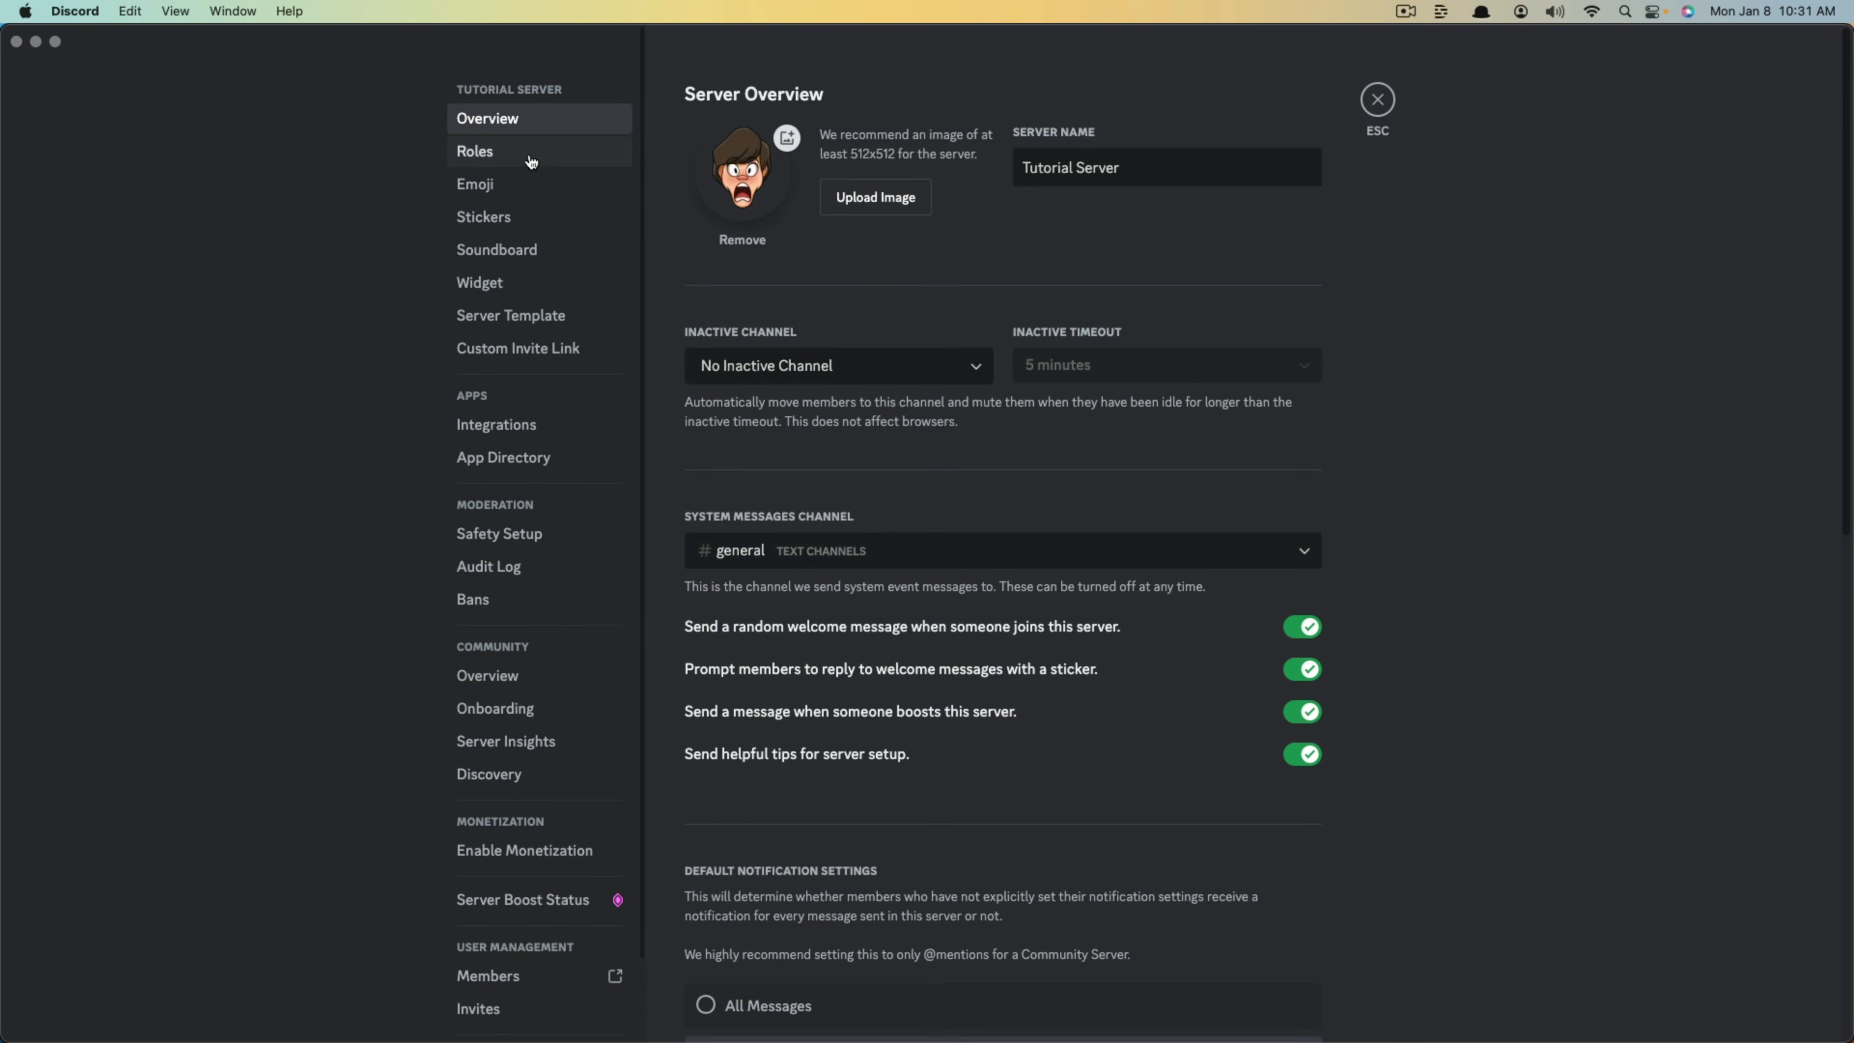
left_click(476, 151)
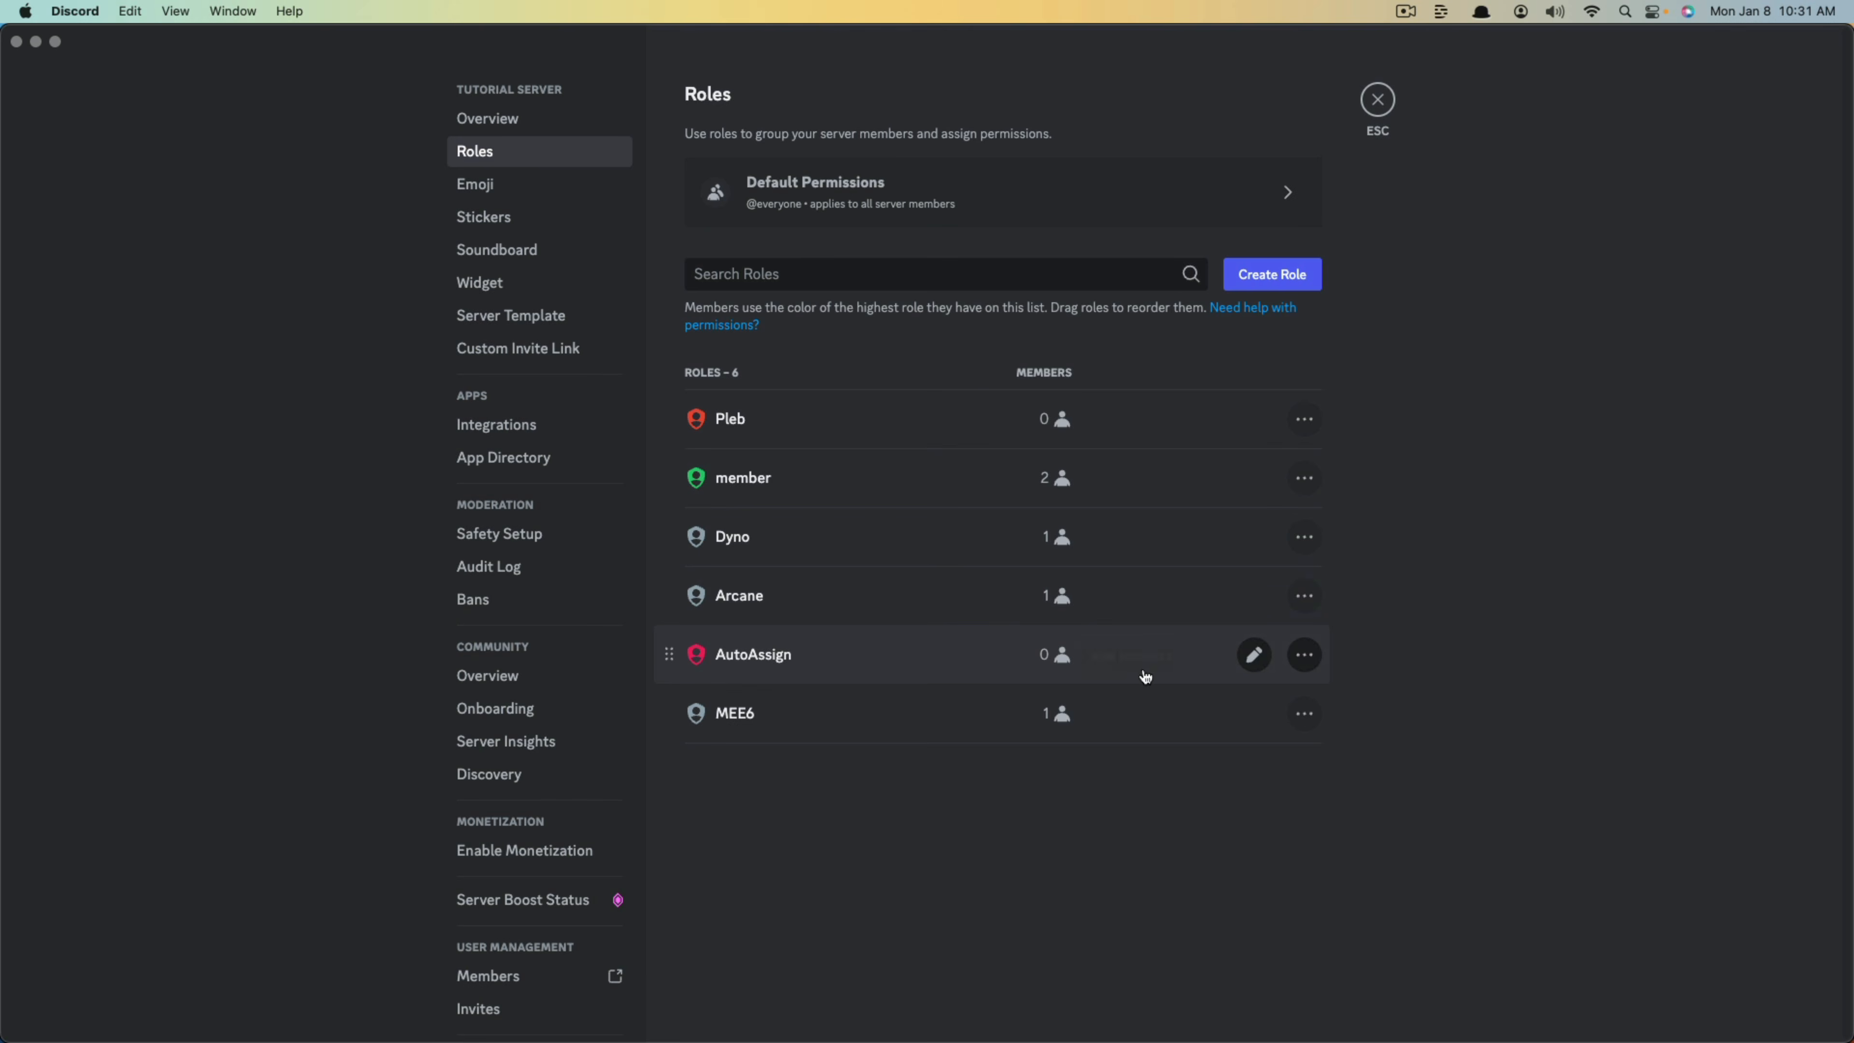
left_click(1254, 655)
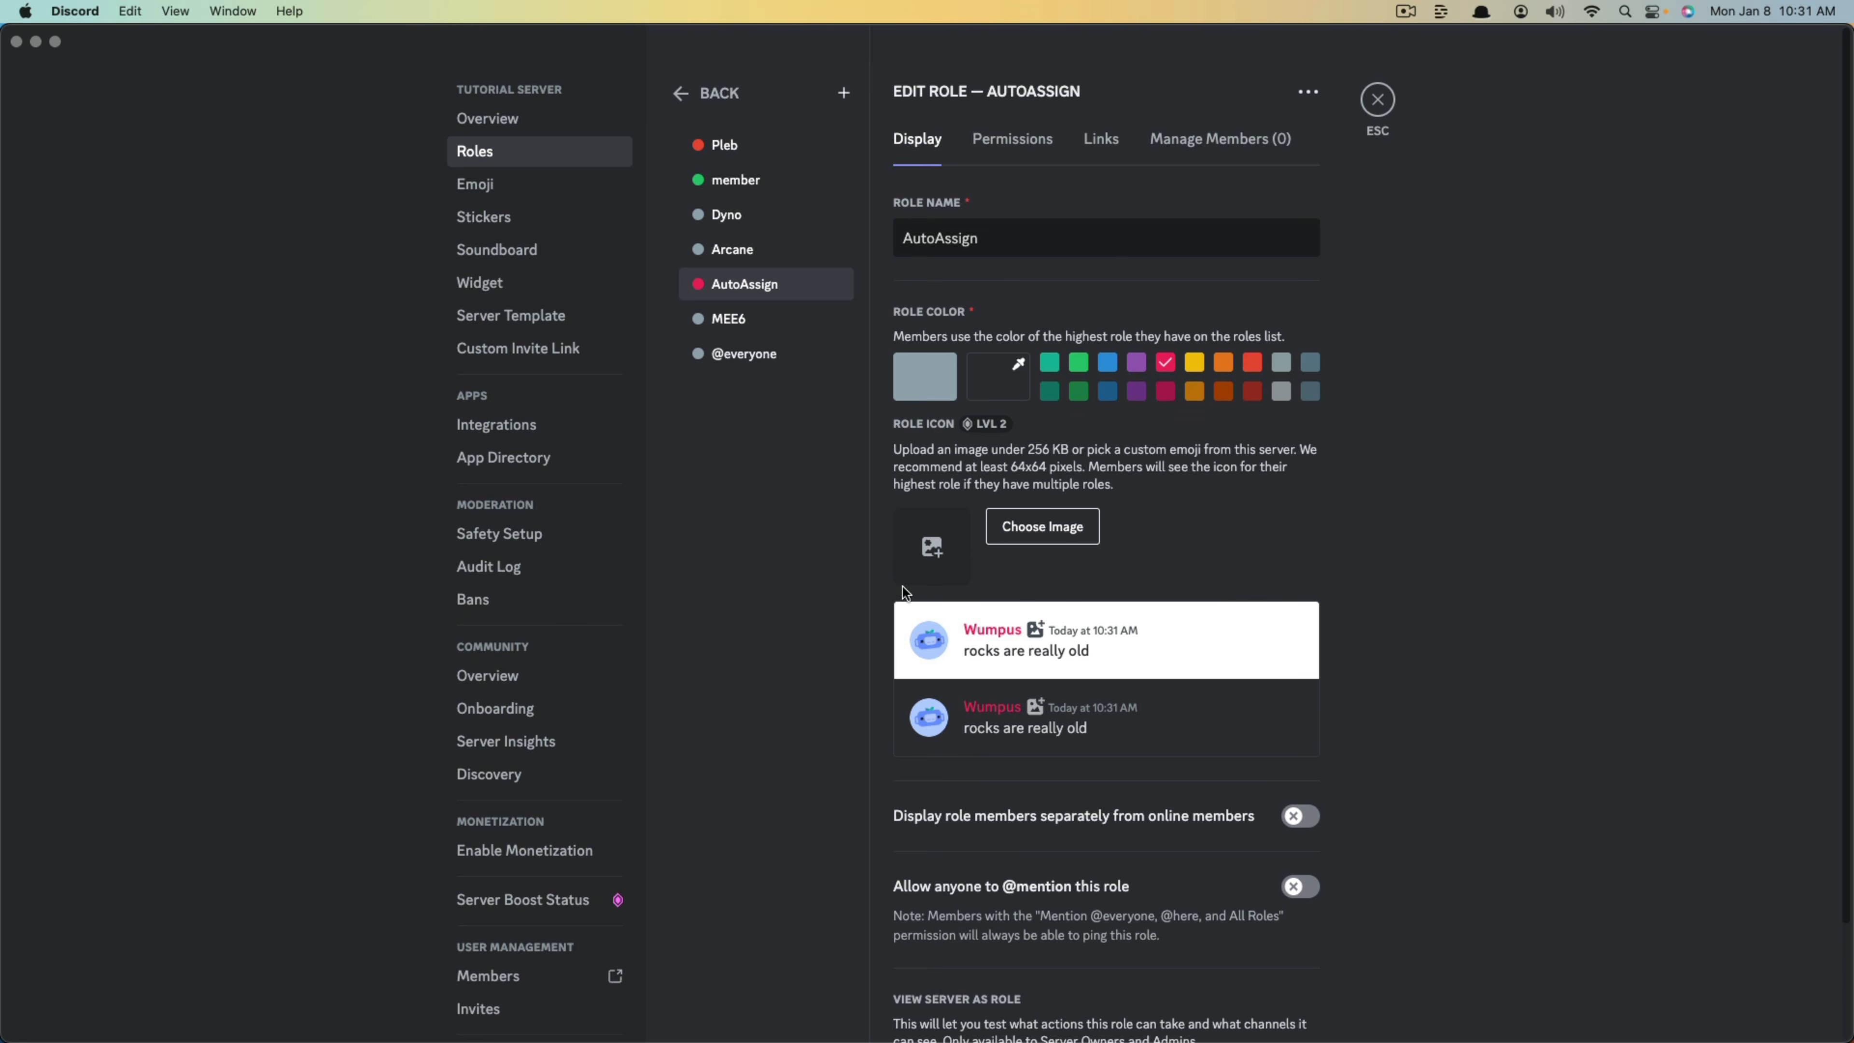
left_click(1026, 142)
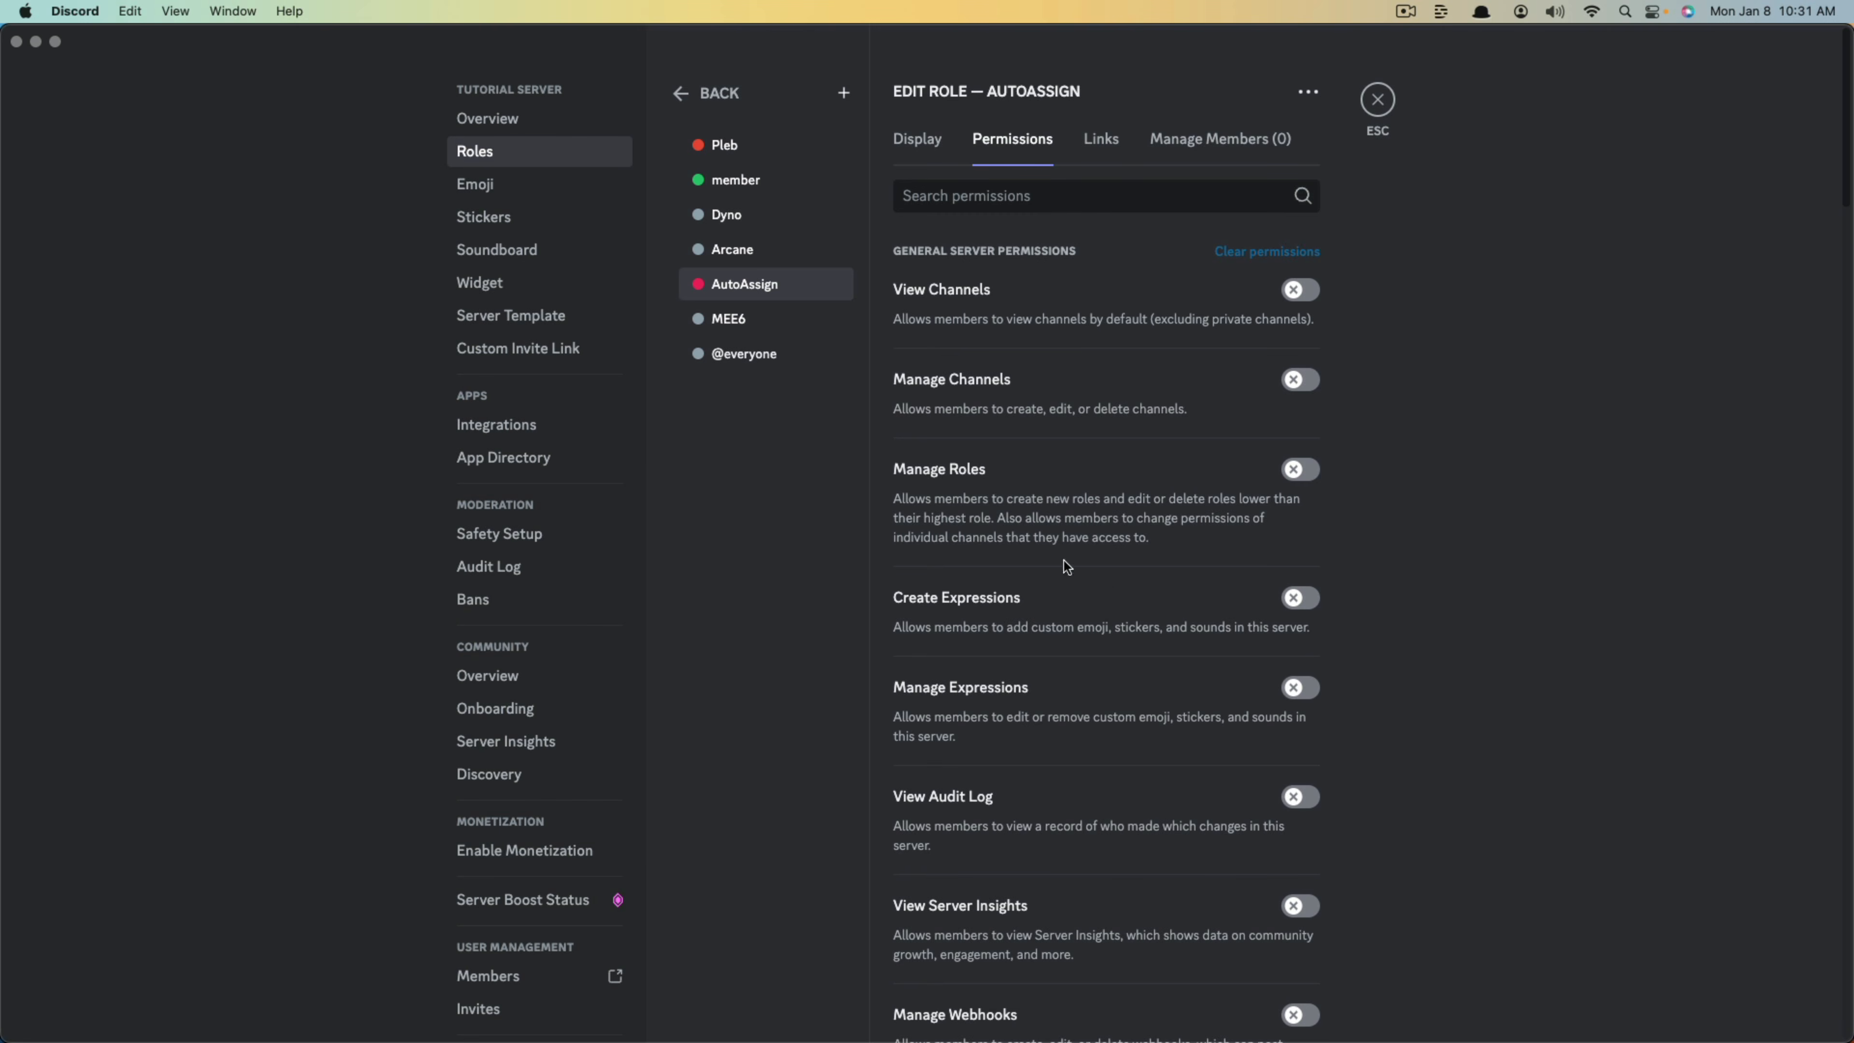
- Enable the View Channels permission for the AutoAssign role, save the changes, and close the server settings
left_click(1298, 293)
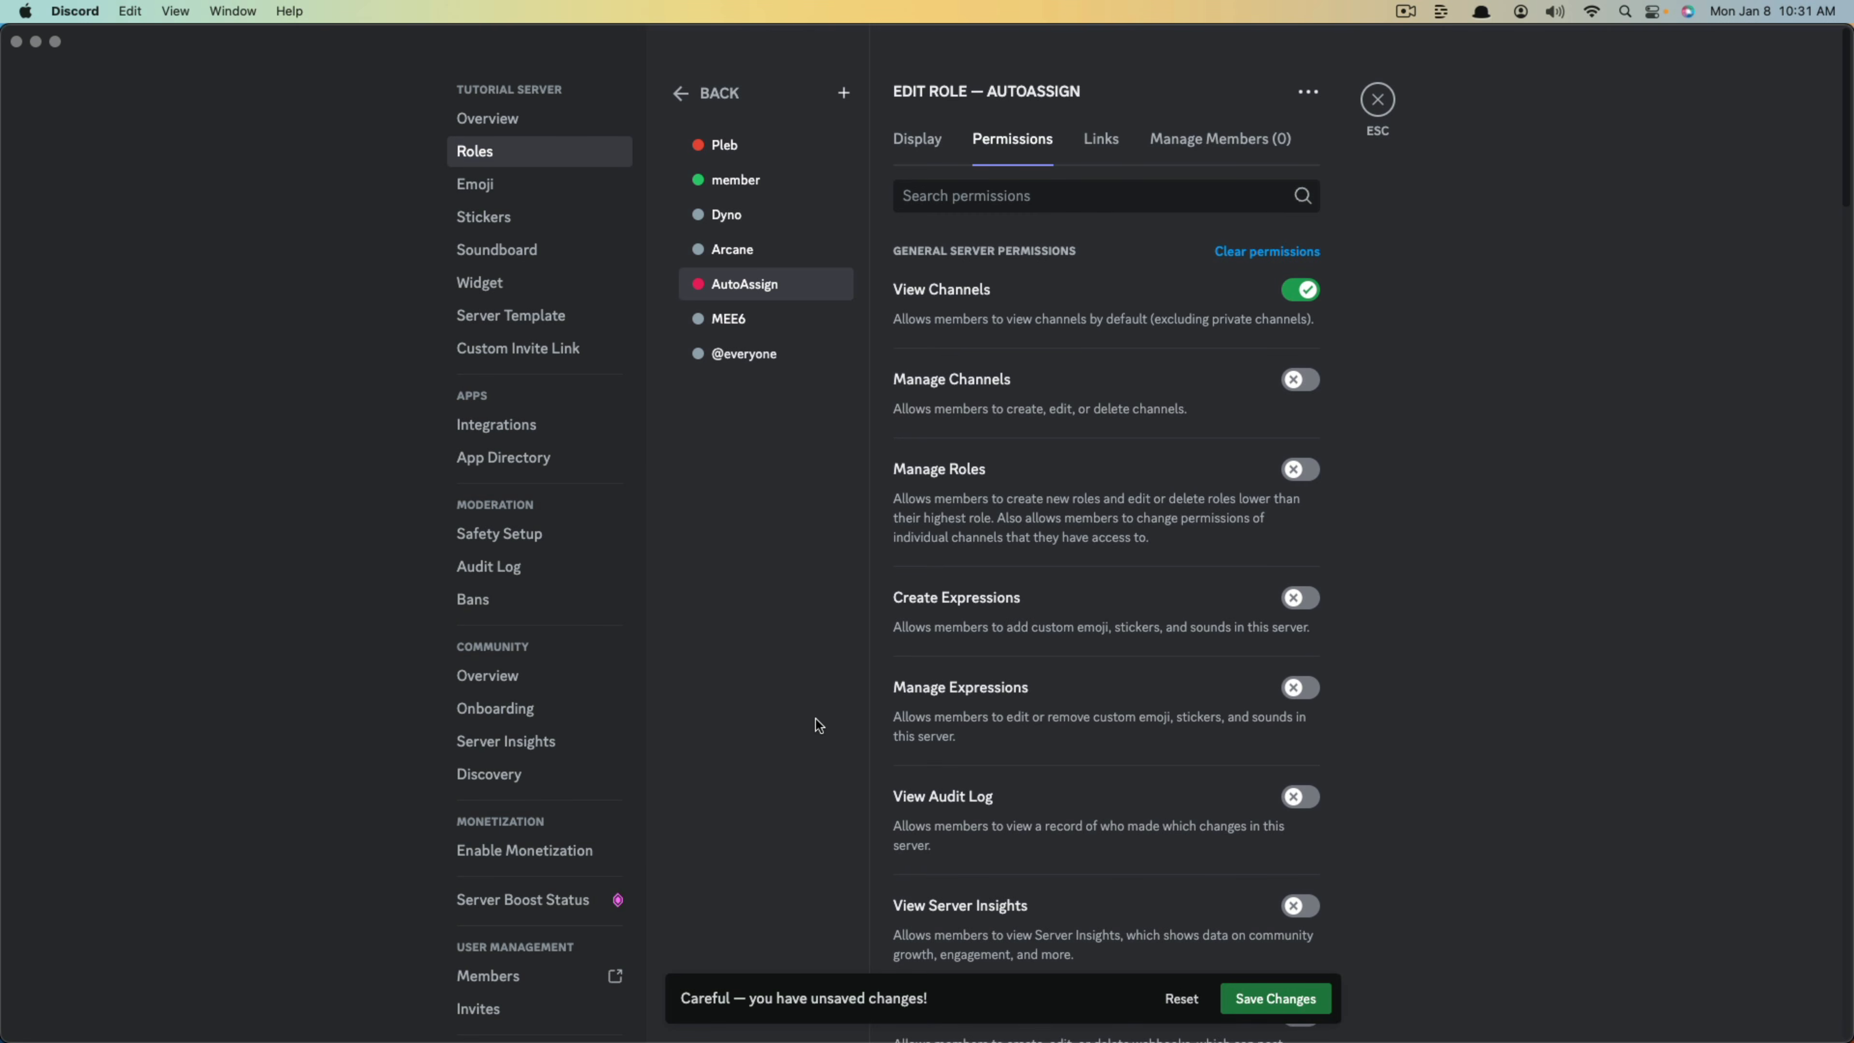
scroll(1111, 707, "down", 20)
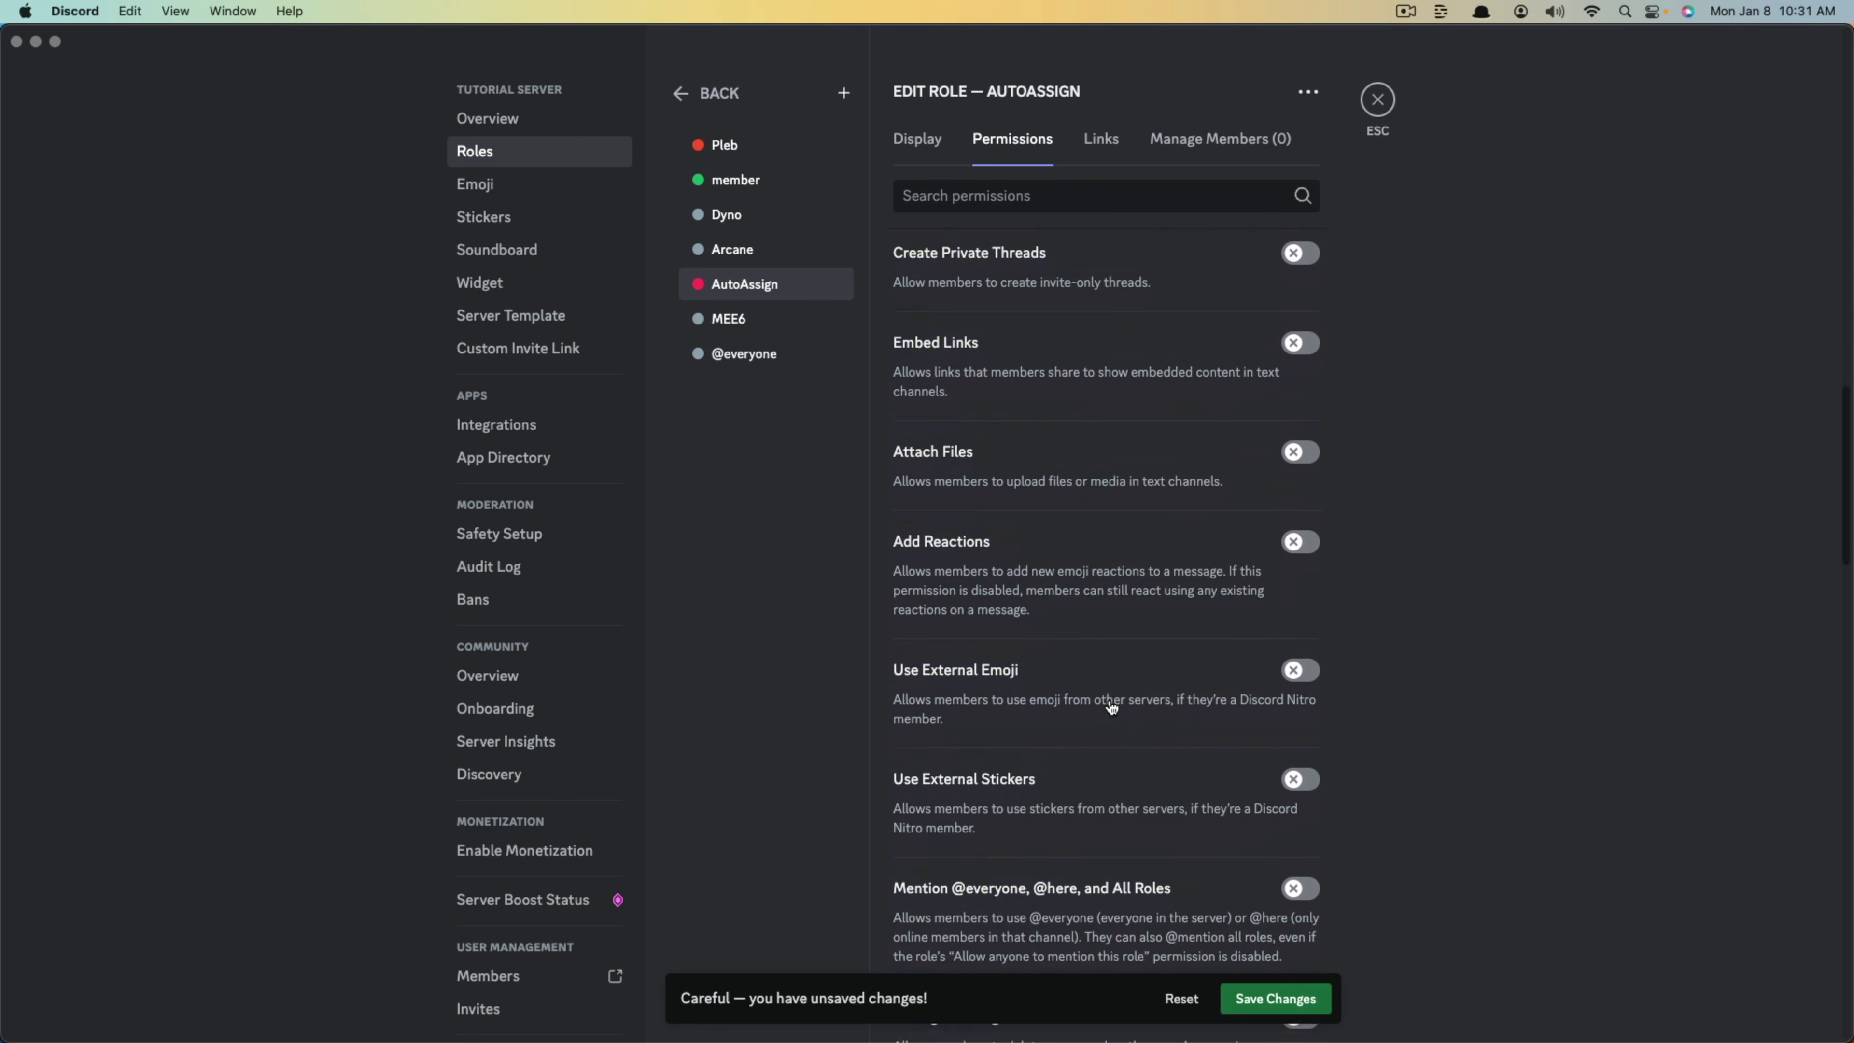
scroll(1111, 707, "down", 3)
scroll(1177, 621, "down", 15)
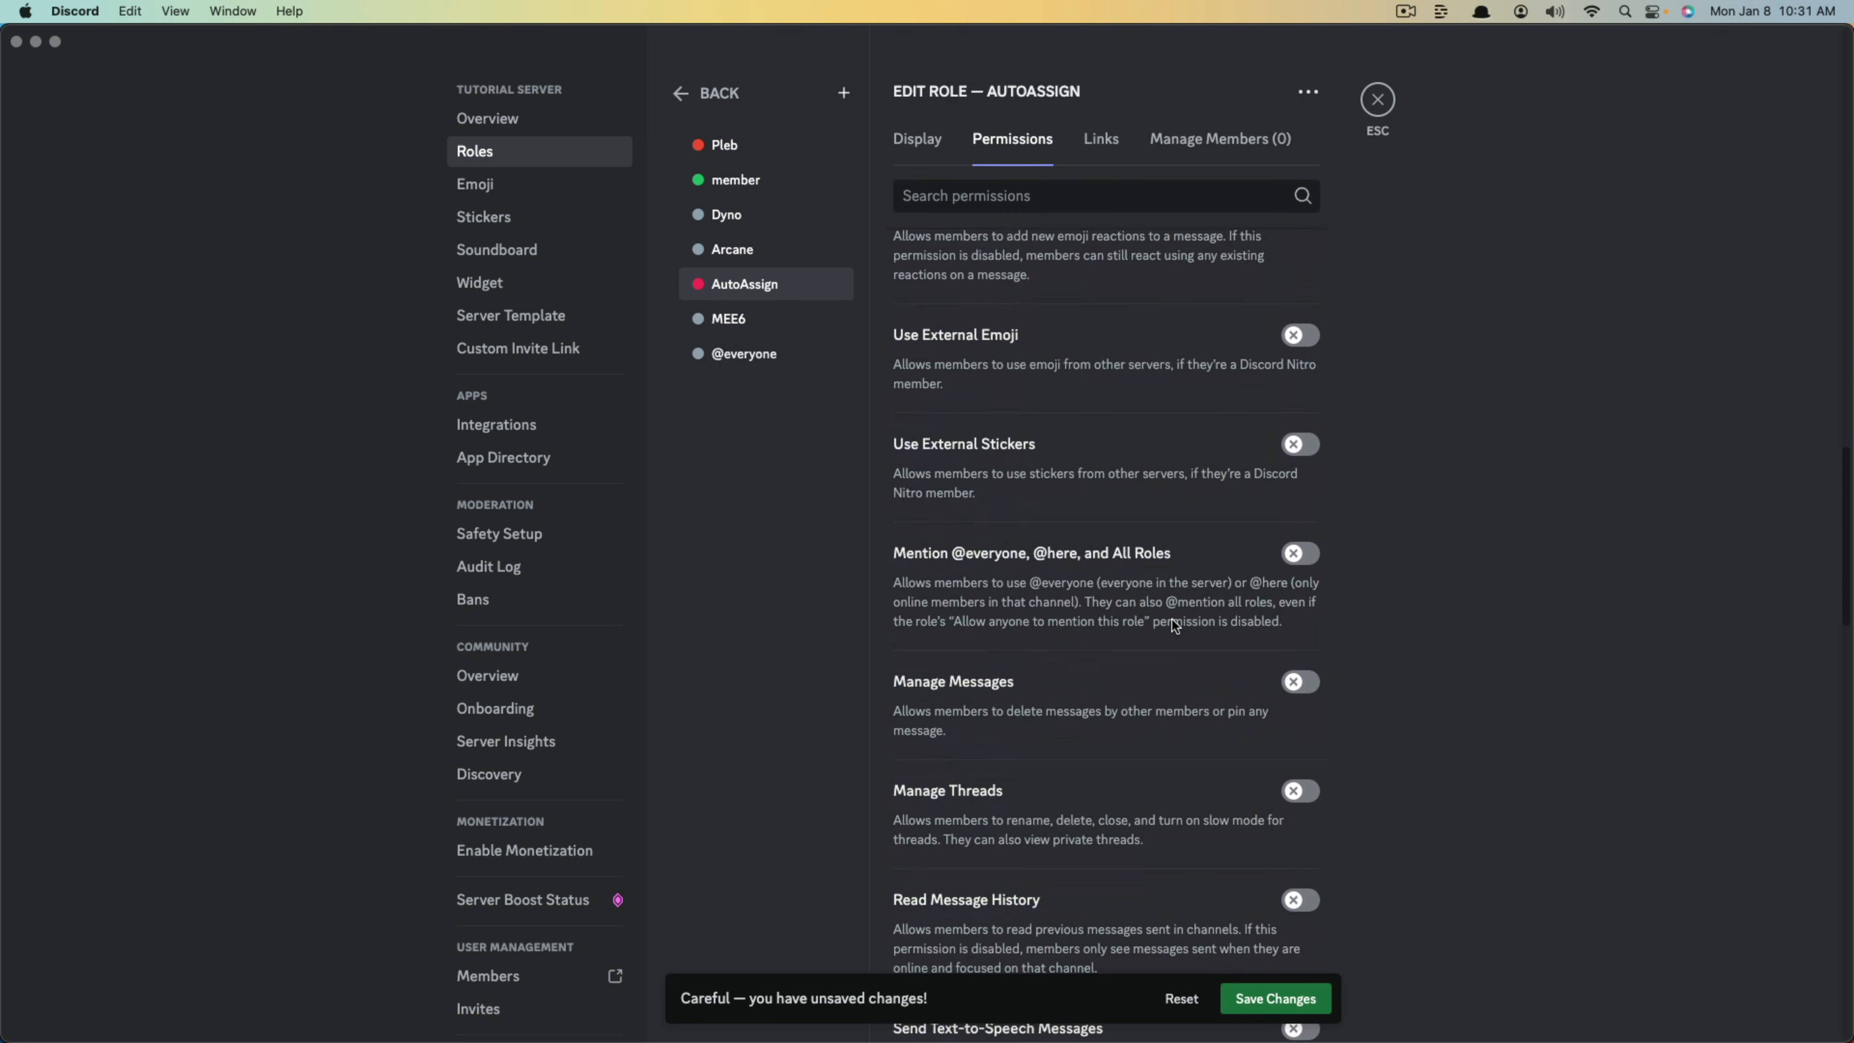
scroll(1152, 704, "down", 2)
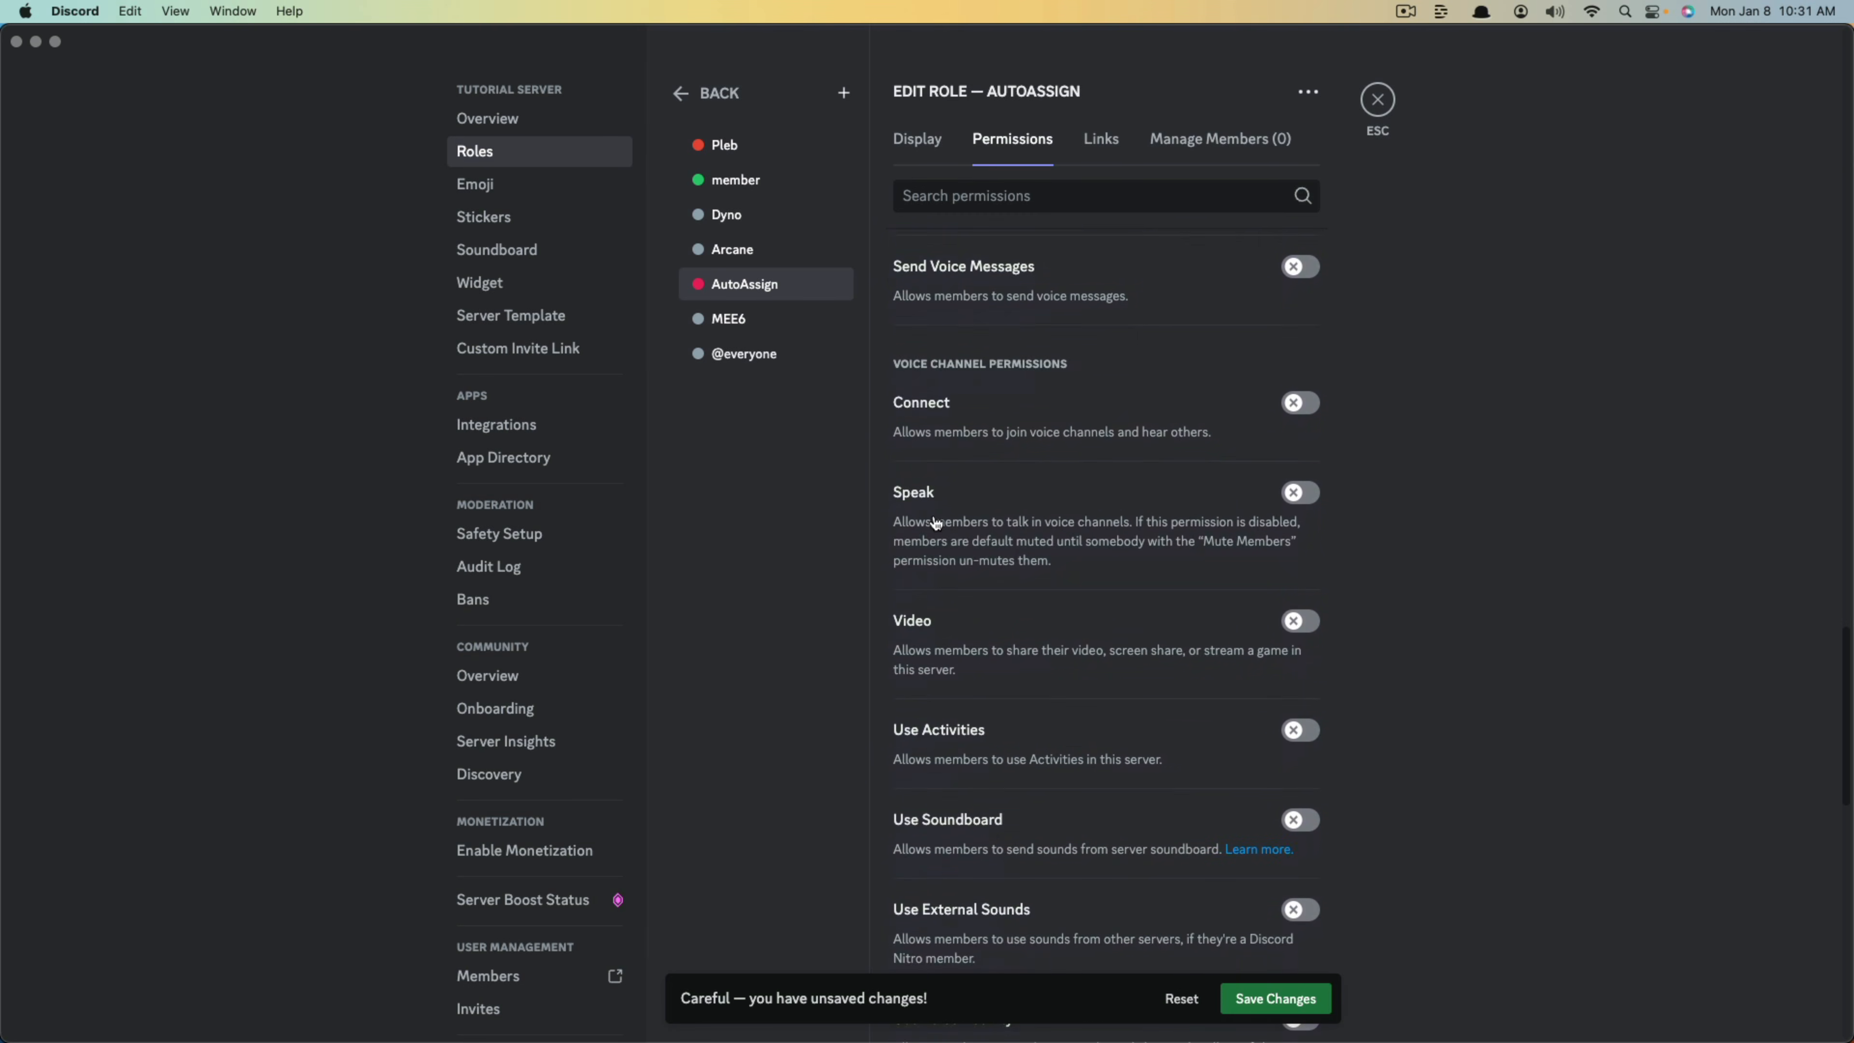
scroll(1081, 661, "up", 15)
scroll(1085, 667, "up", 4)
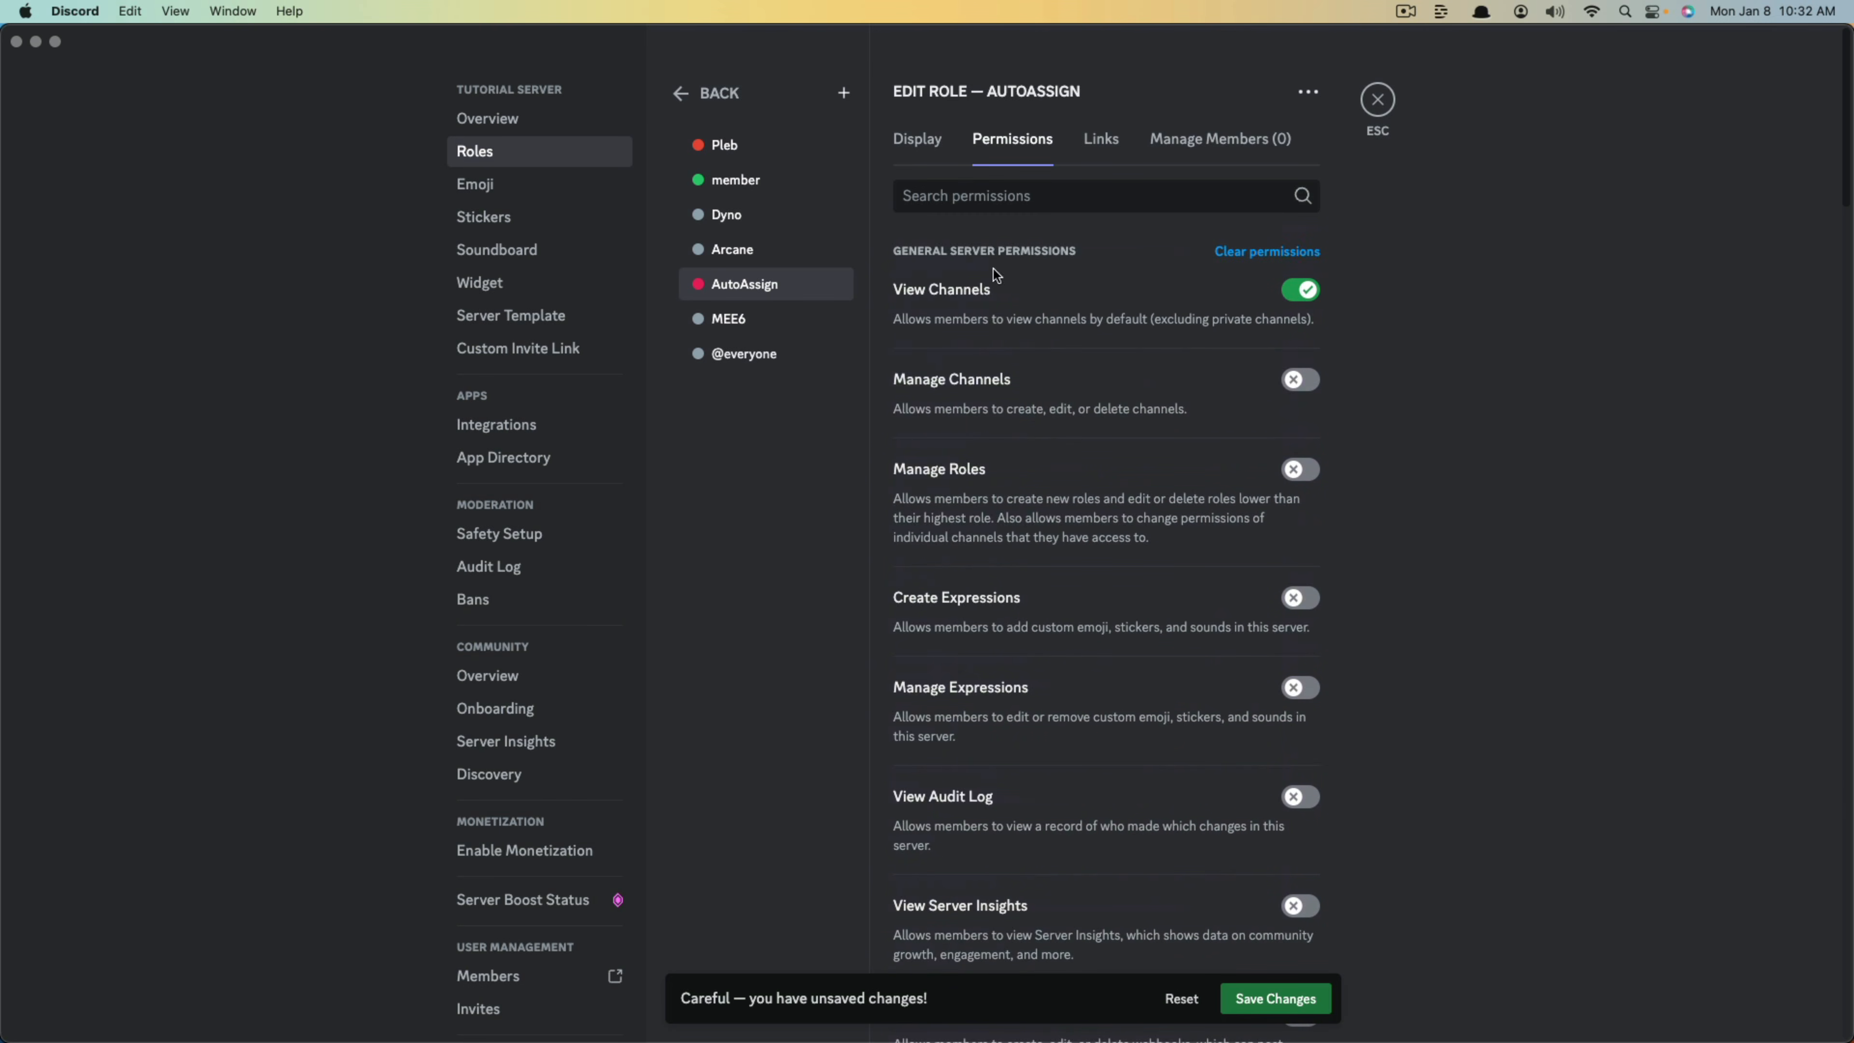
left_click(1268, 1011)
left_click(1386, 114)
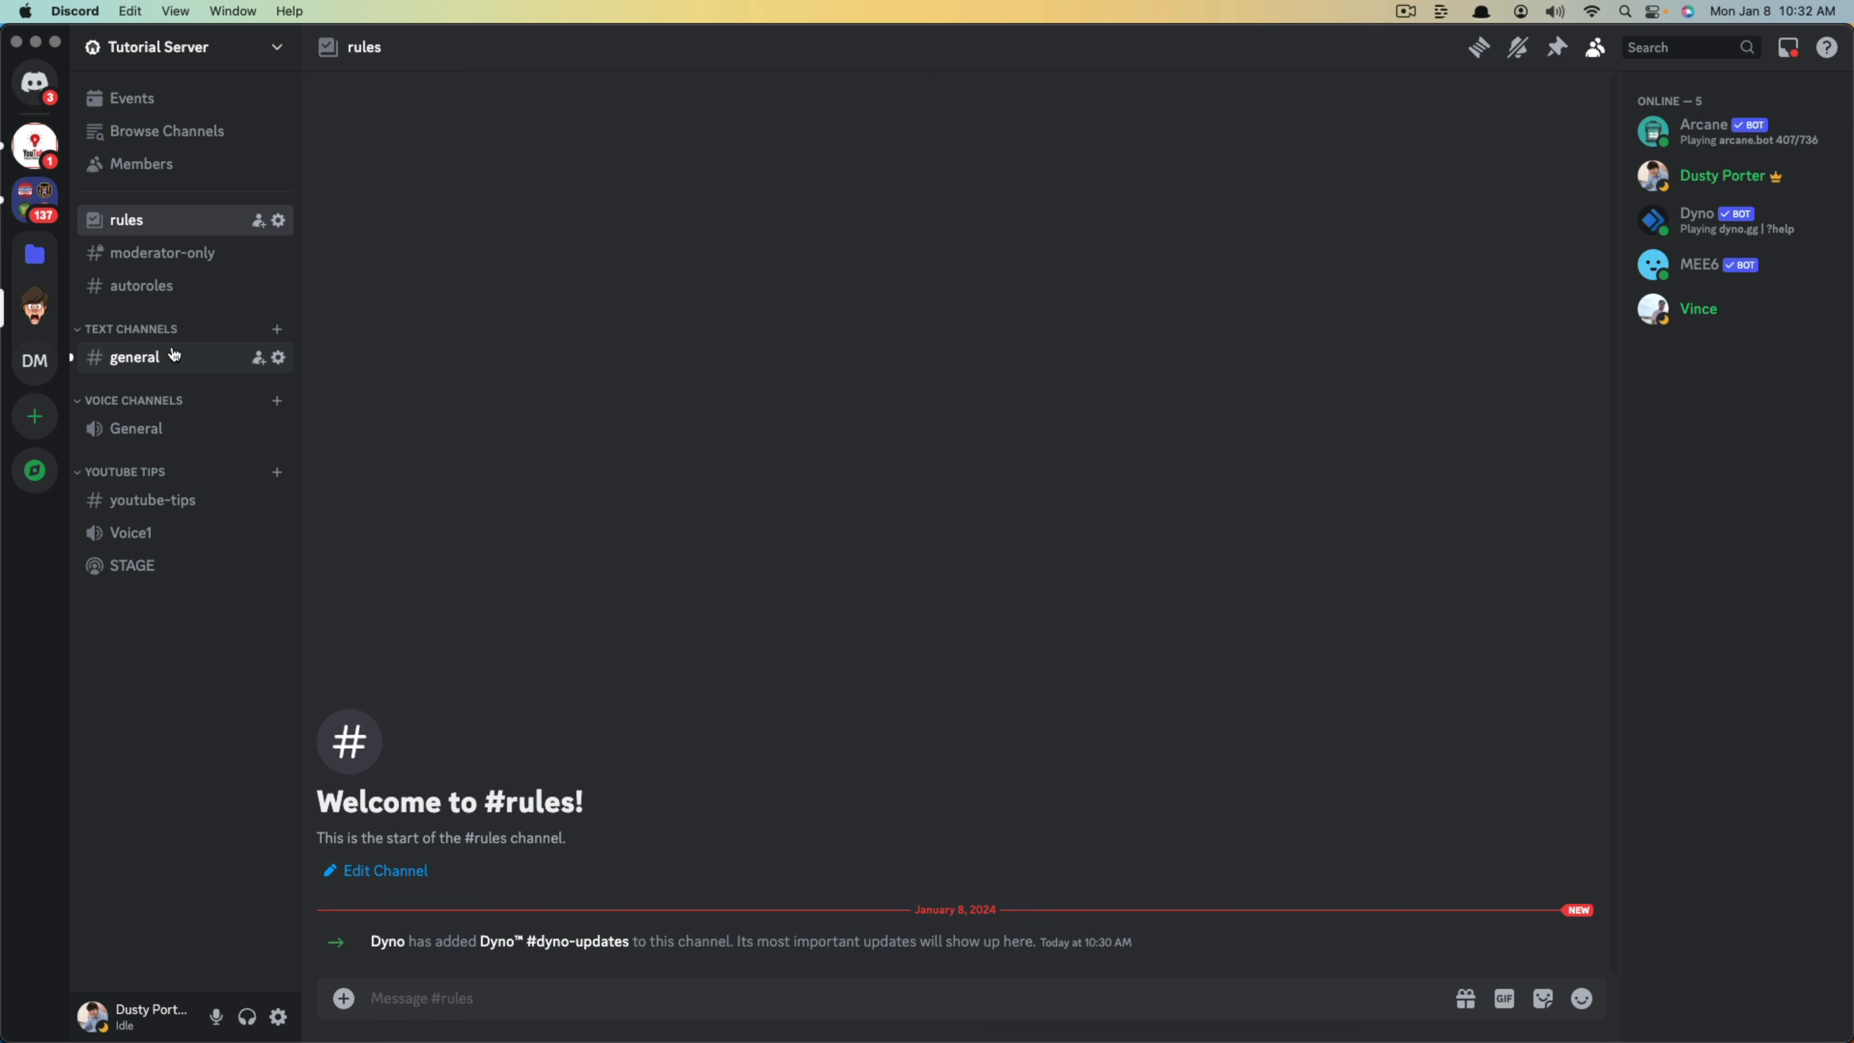
- Switch to Chrome and replace the AutoAssign autorole in Dyno with the member role, using a 0-minute delay
key("super+Tab")
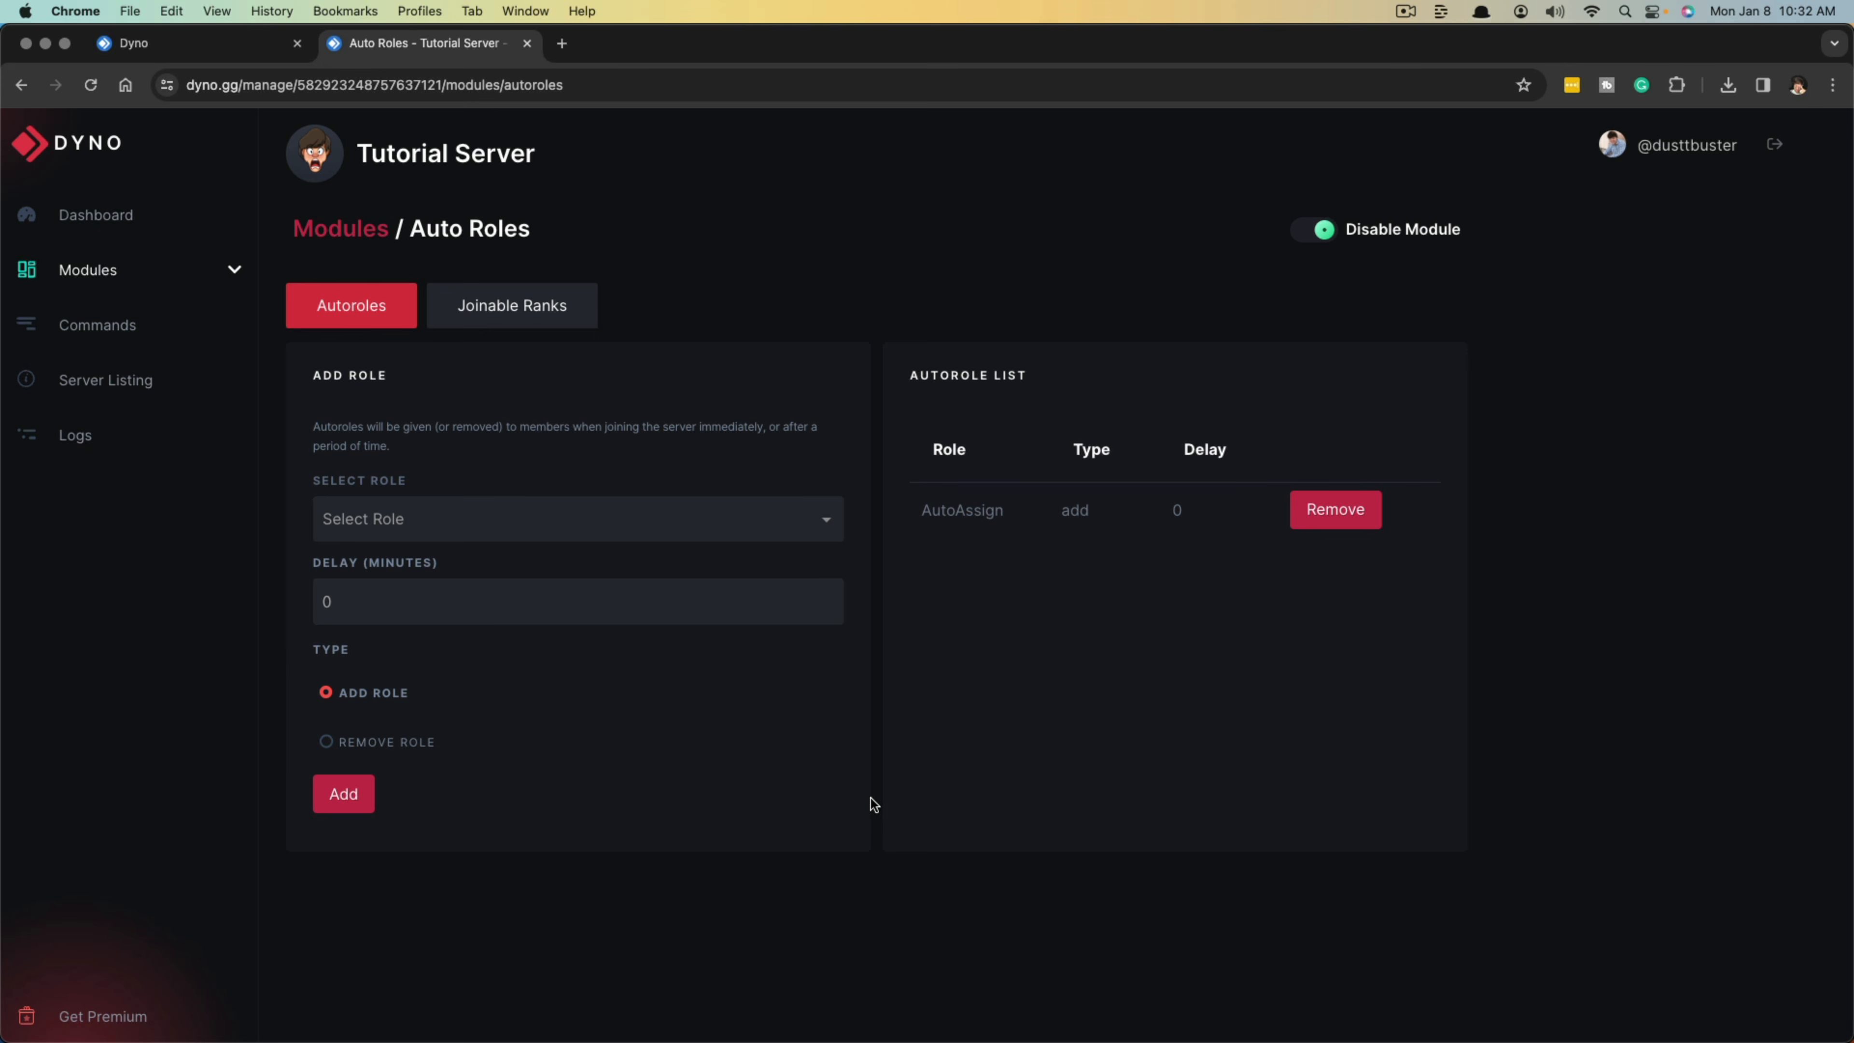
left_click(1333, 511)
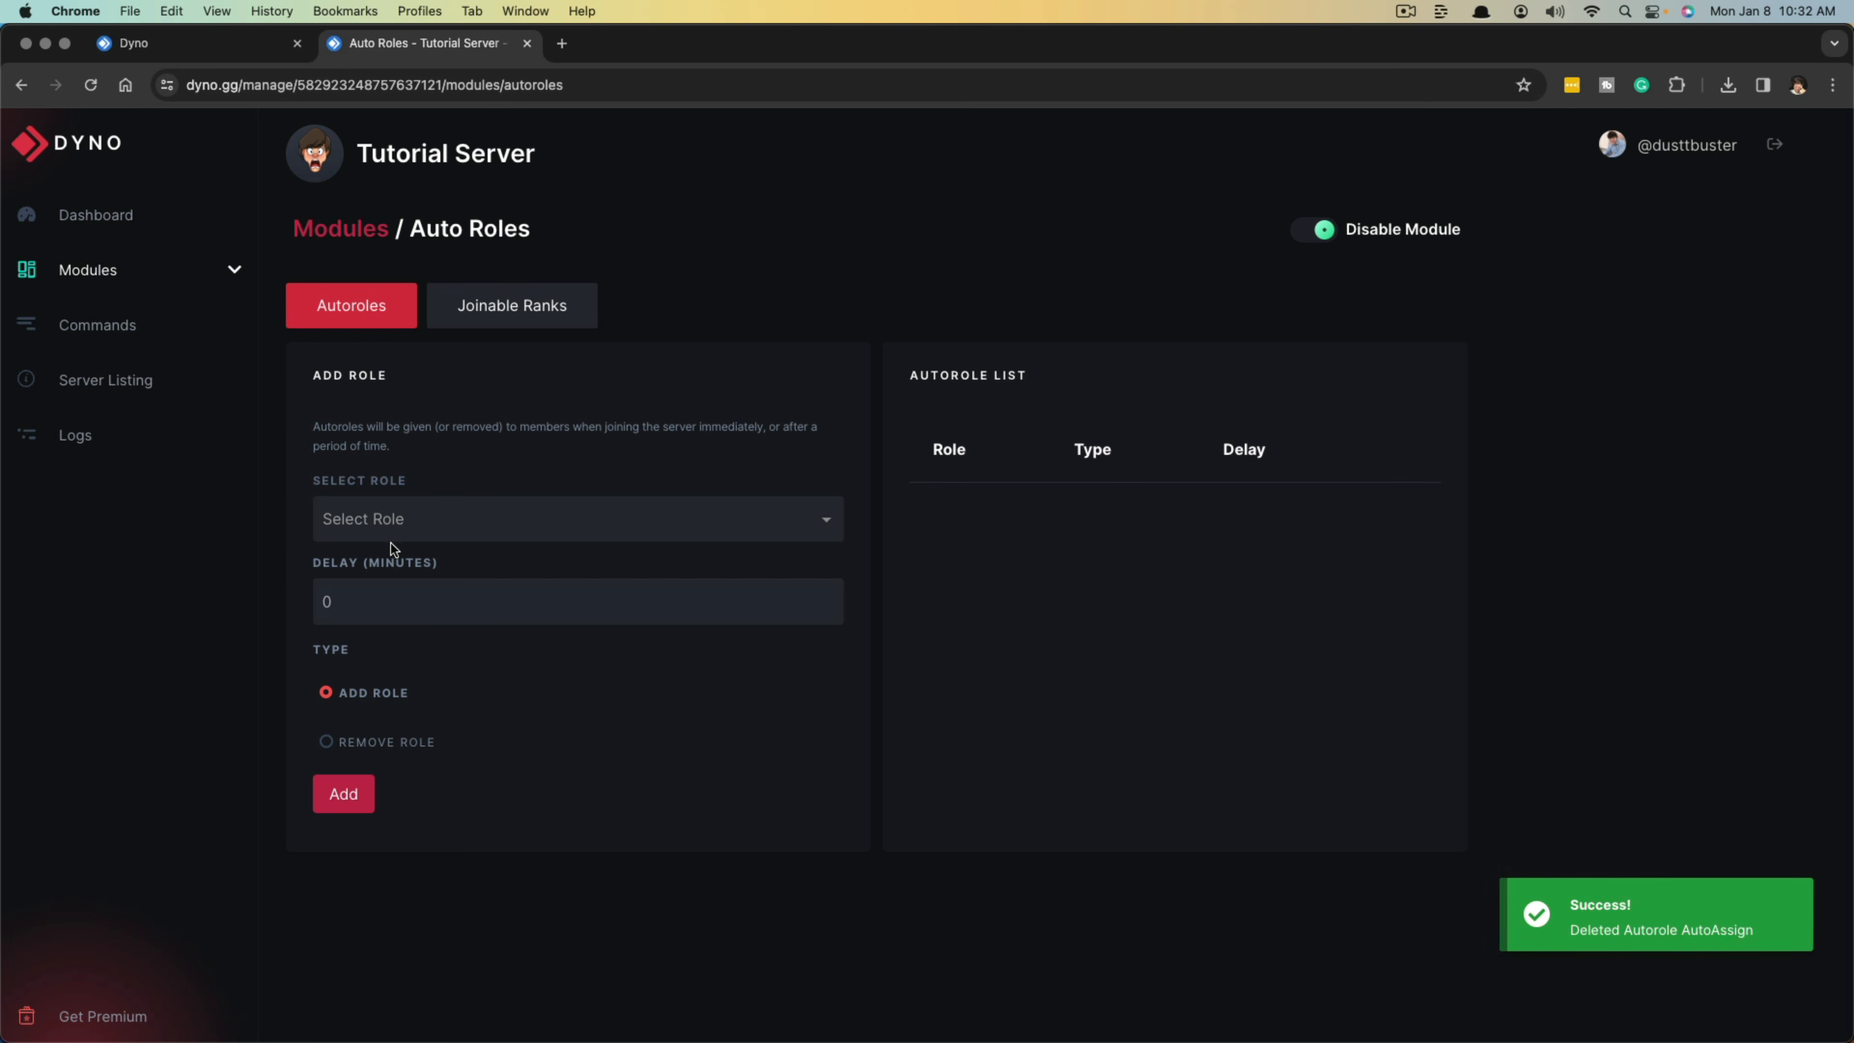
left_click(380, 523)
left_click(365, 603)
left_click(346, 798)
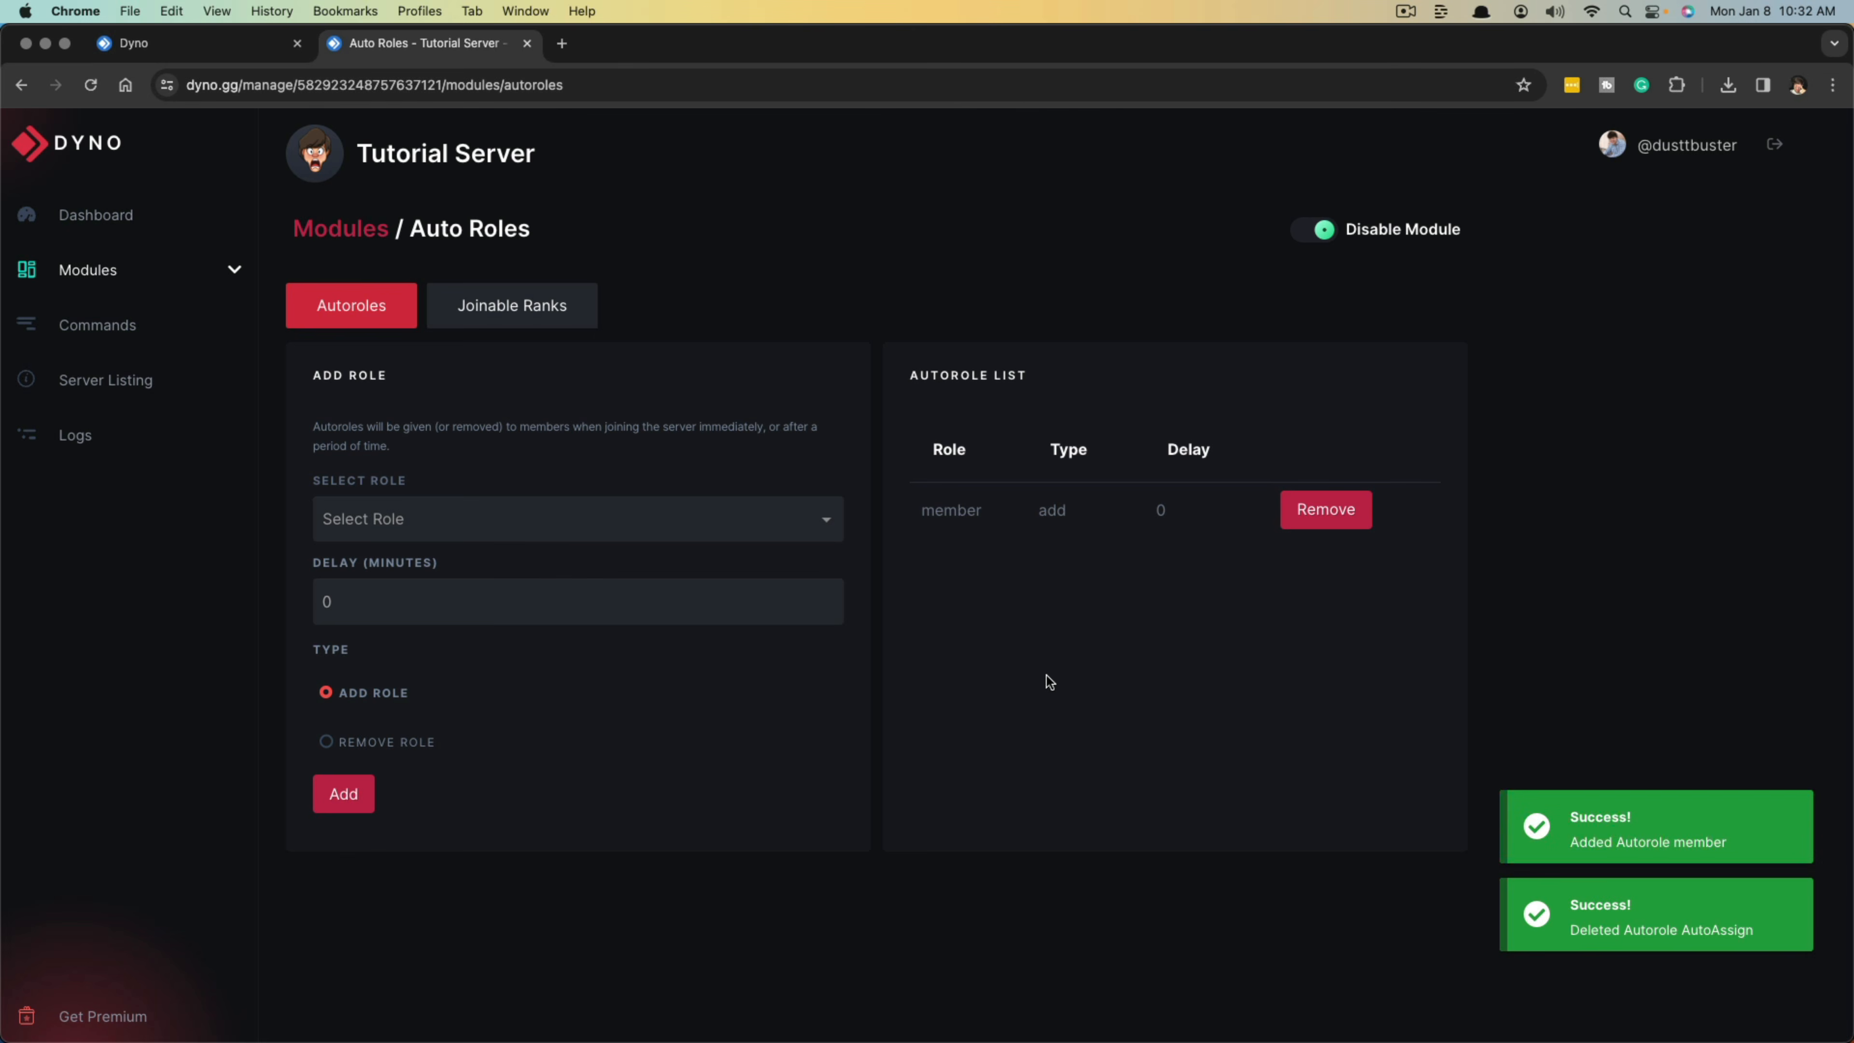